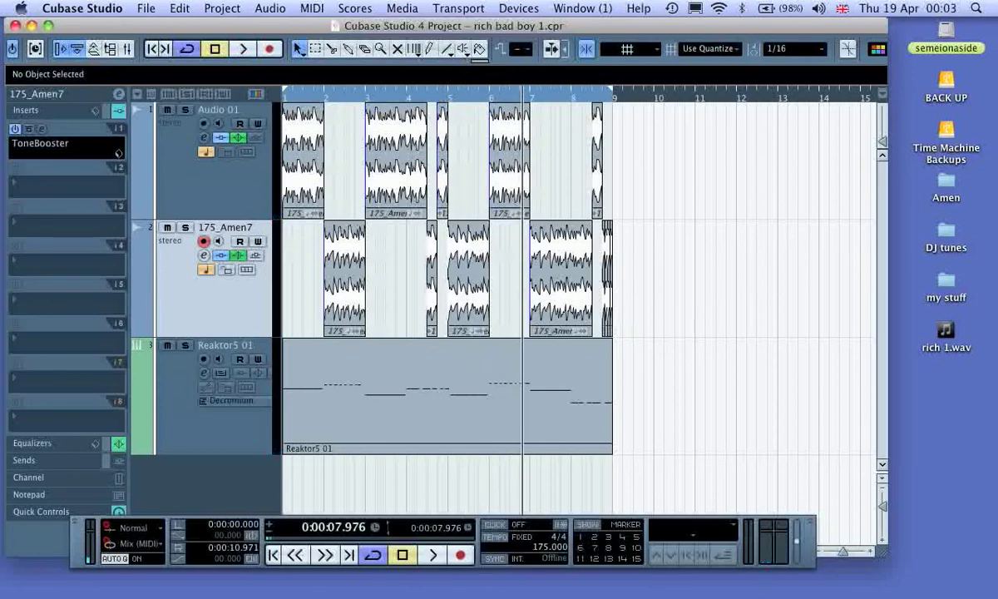
# Step: Insert the RoomWorks reverb in the second insert slot of the 175_Amen7 track
pyautogui.click(59, 182)
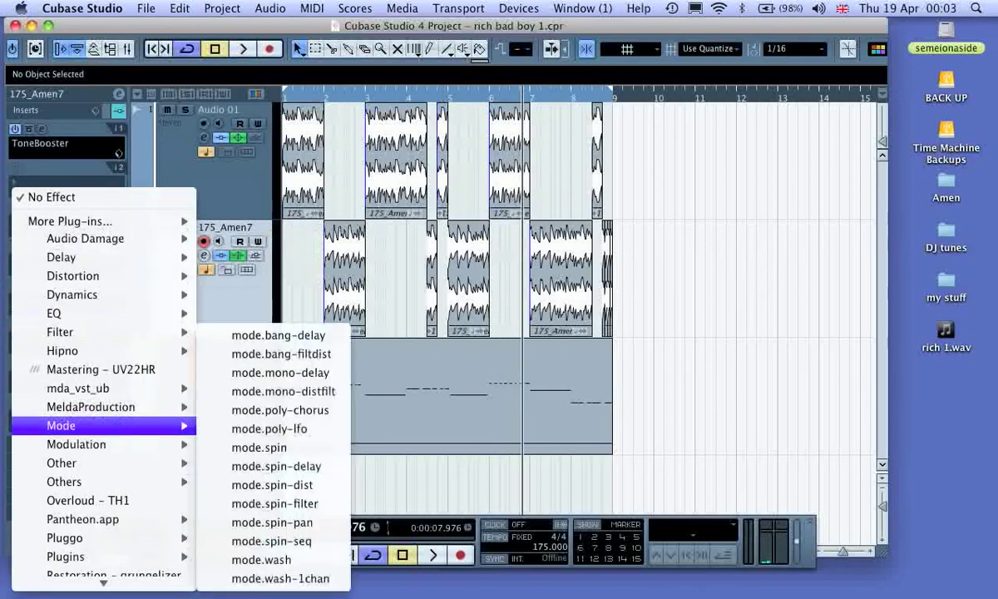
pyautogui.moveTo(103, 583)
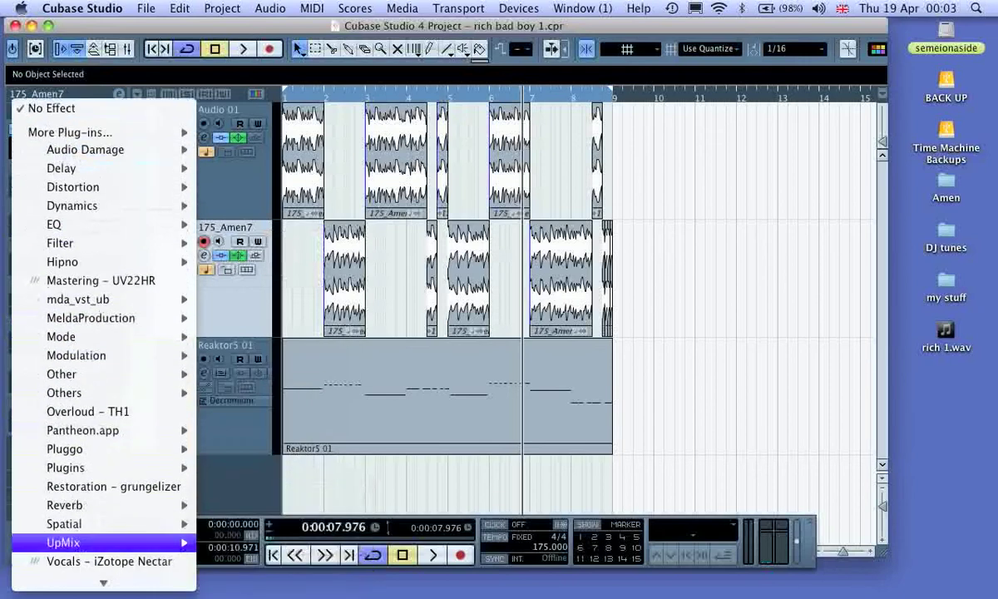
pyautogui.moveTo(100, 505)
pyautogui.click(262, 505)
# Step: Set the RoomWorks mix to 15 and reverb time to 0.18, and audition the drums briefly
pyautogui.moveTo(800, 284)
pyautogui.mouseDown()
pyautogui.moveTo(811, 286)
pyautogui.moveTo(791, 288)
pyautogui.mouseUp()
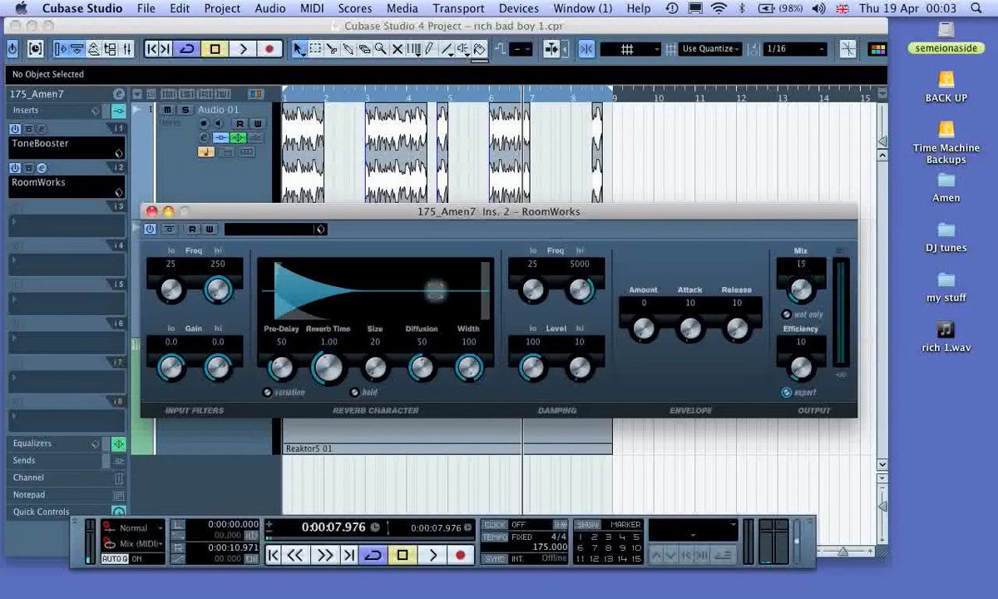
pyautogui.moveTo(324, 359); pyautogui.dragTo(321, 374)
pyautogui.press('space')
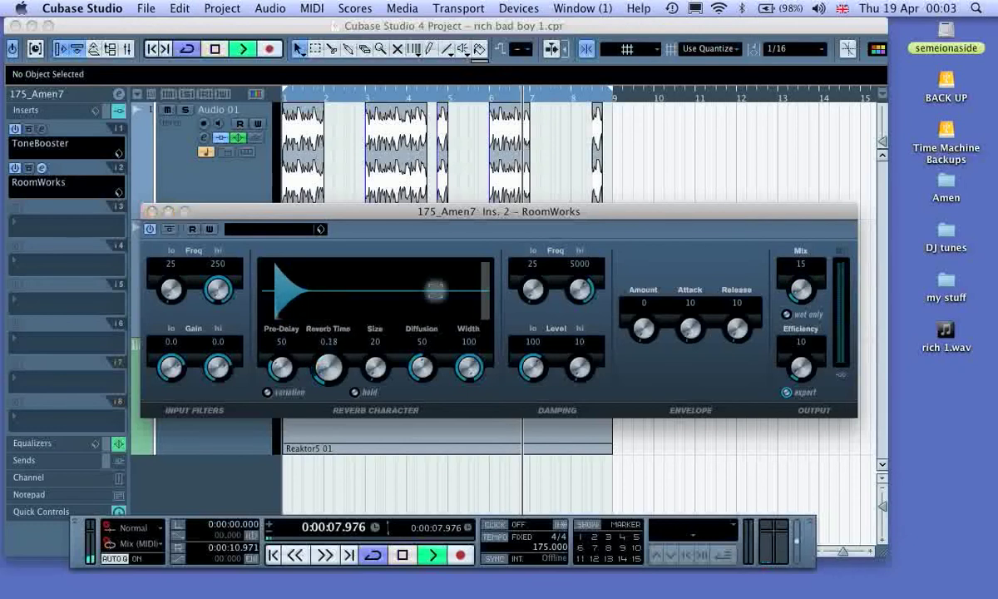
pyautogui.click(151, 211)
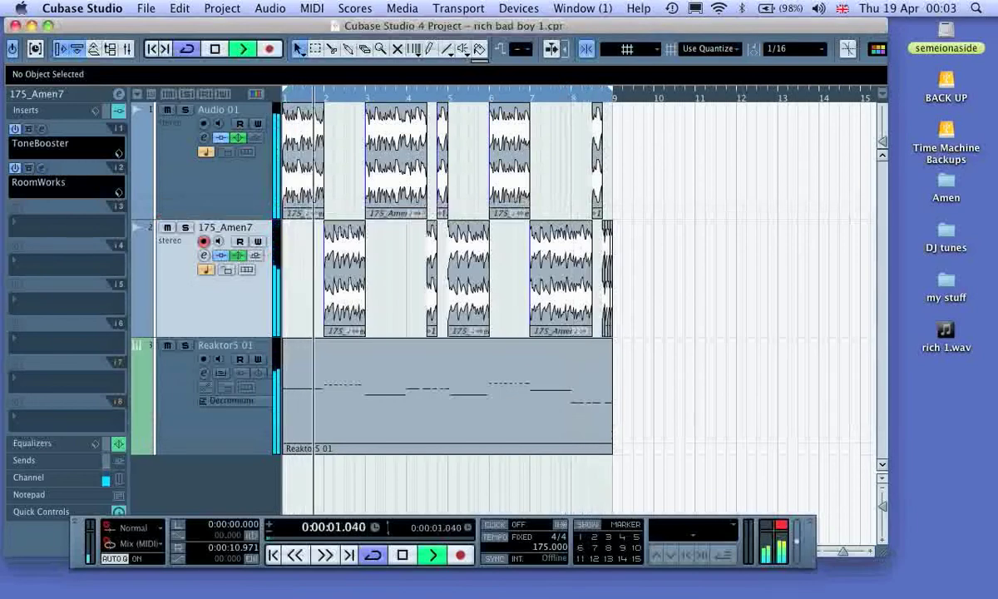
pyautogui.press('space')
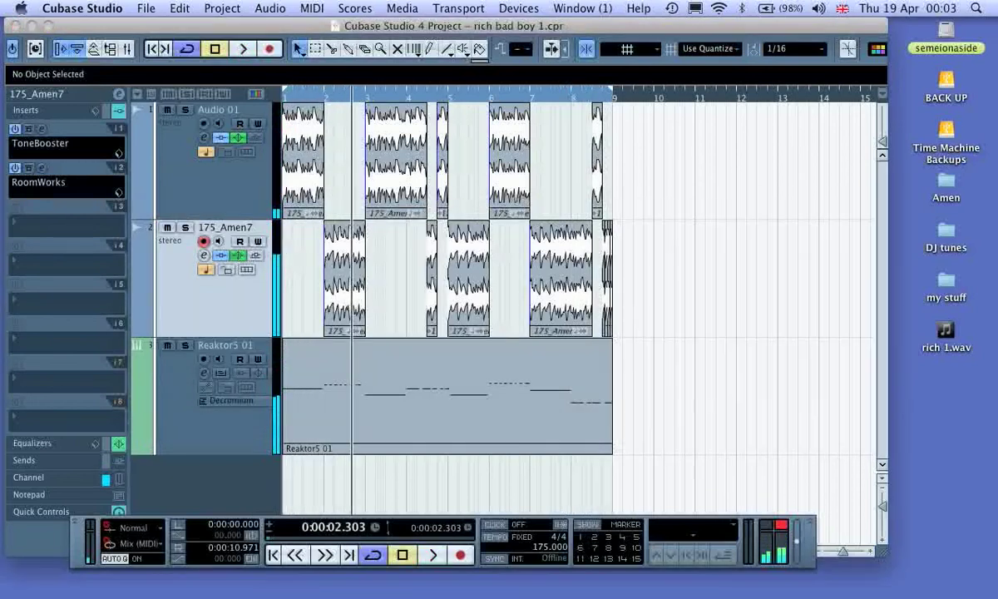
pyautogui.press(',')
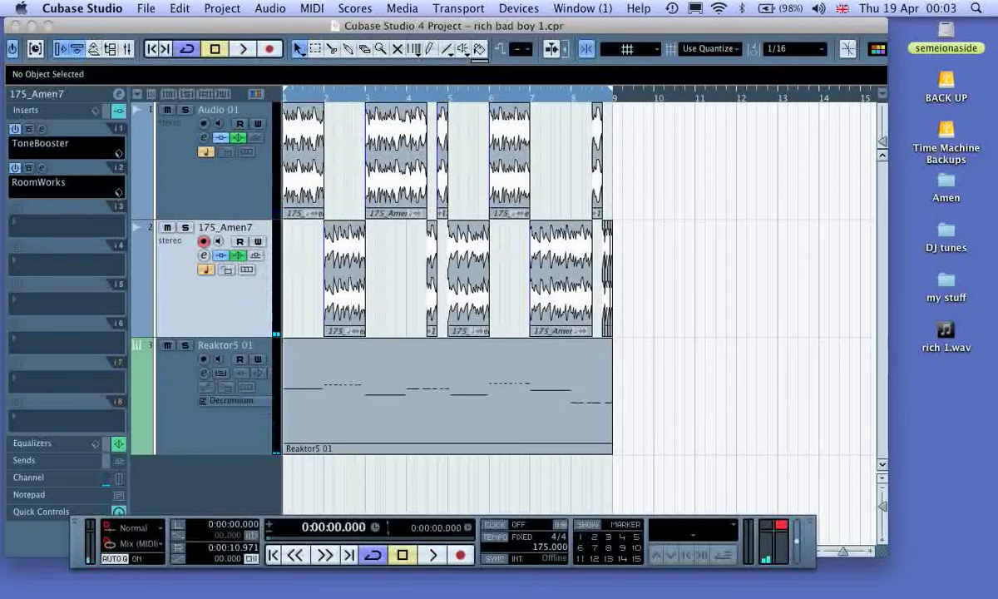
# Step: Add one instrument track with Reaktor5 as its VST instrument
pyautogui.rightClick(208, 466)
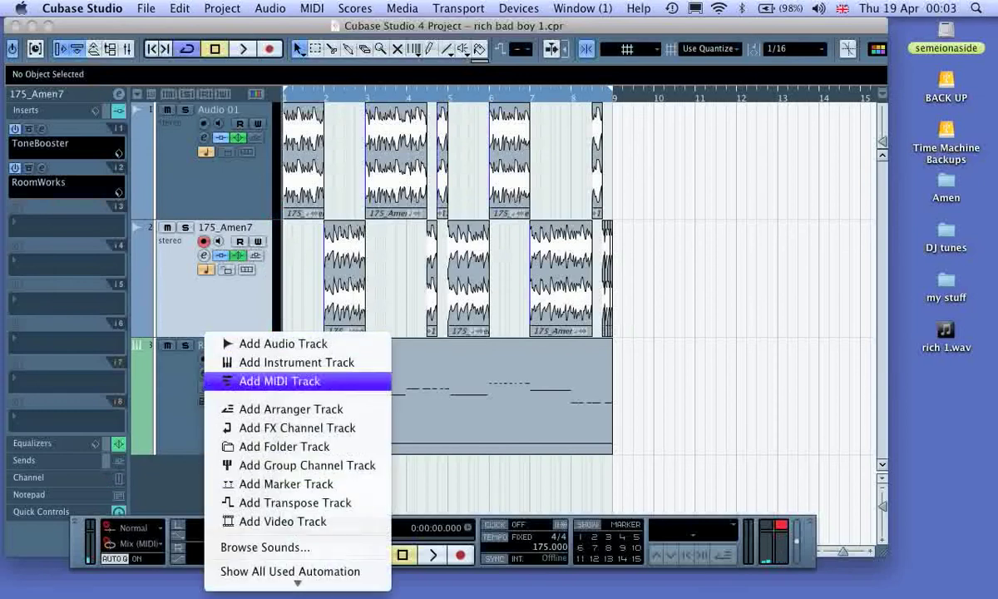
pyautogui.click(298, 362)
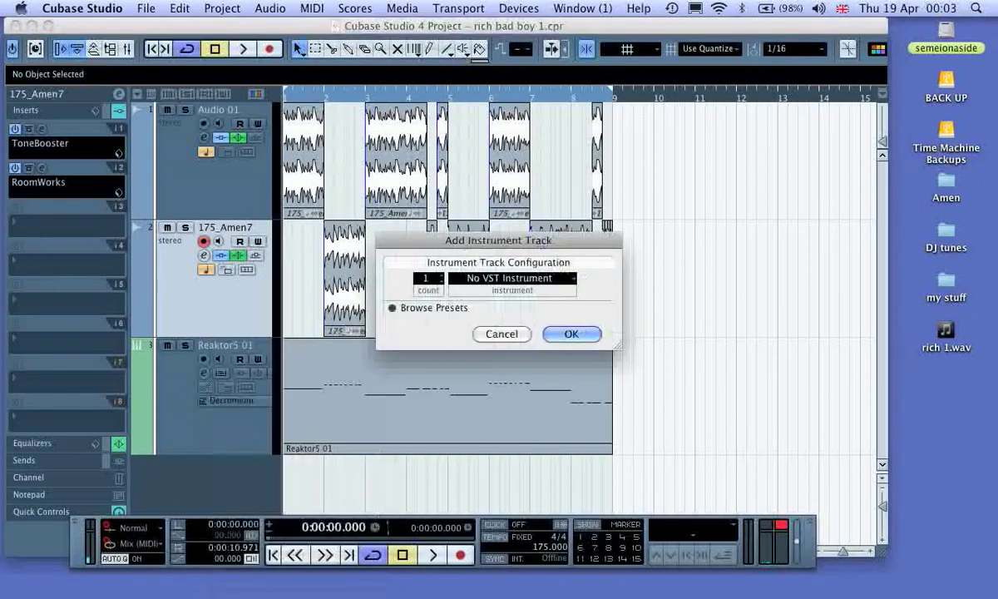
pyautogui.click(512, 278)
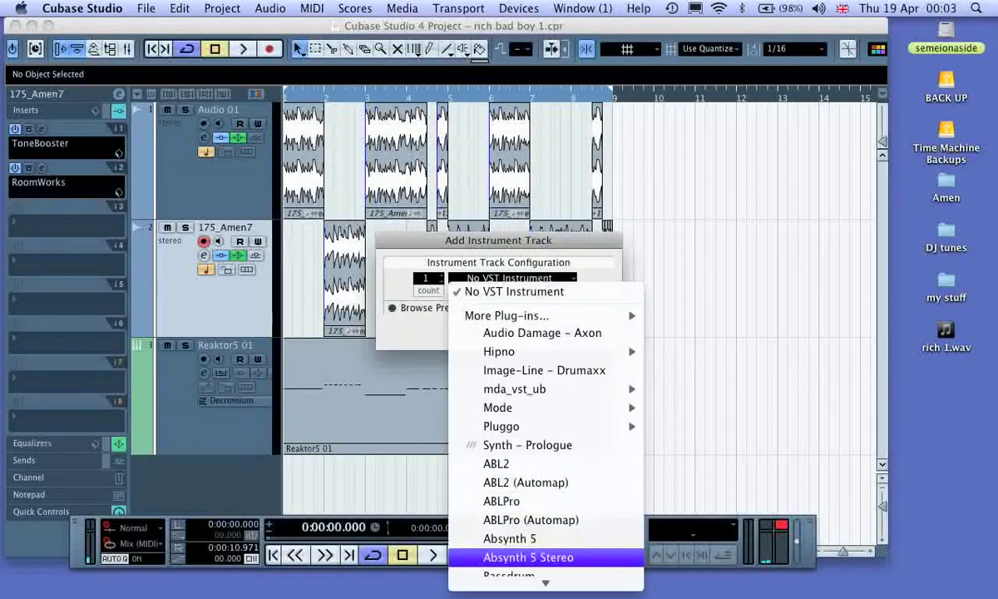
pyautogui.scroll(-5, 545, 556)
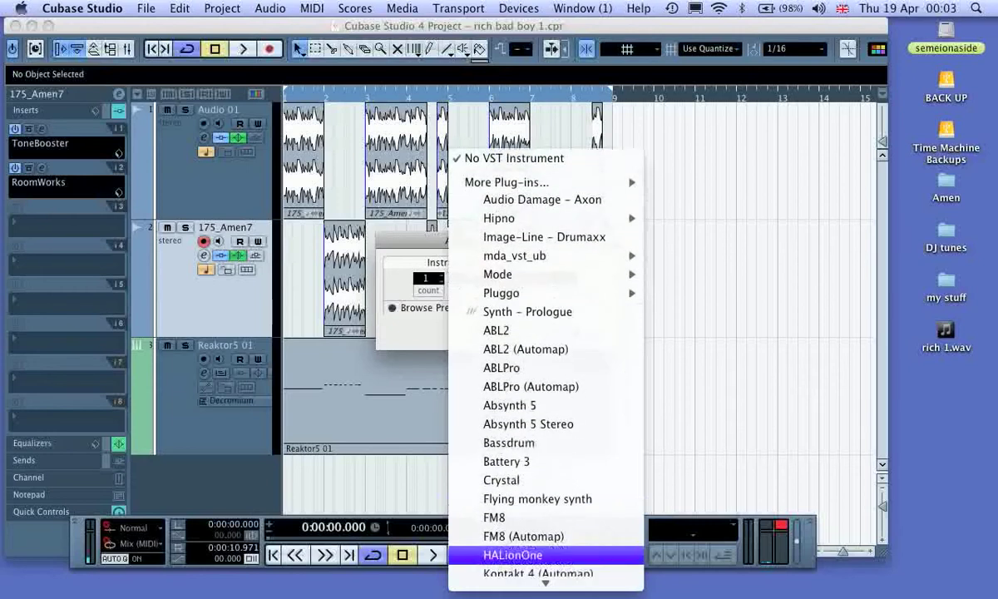
pyautogui.scroll(-8, 545, 556)
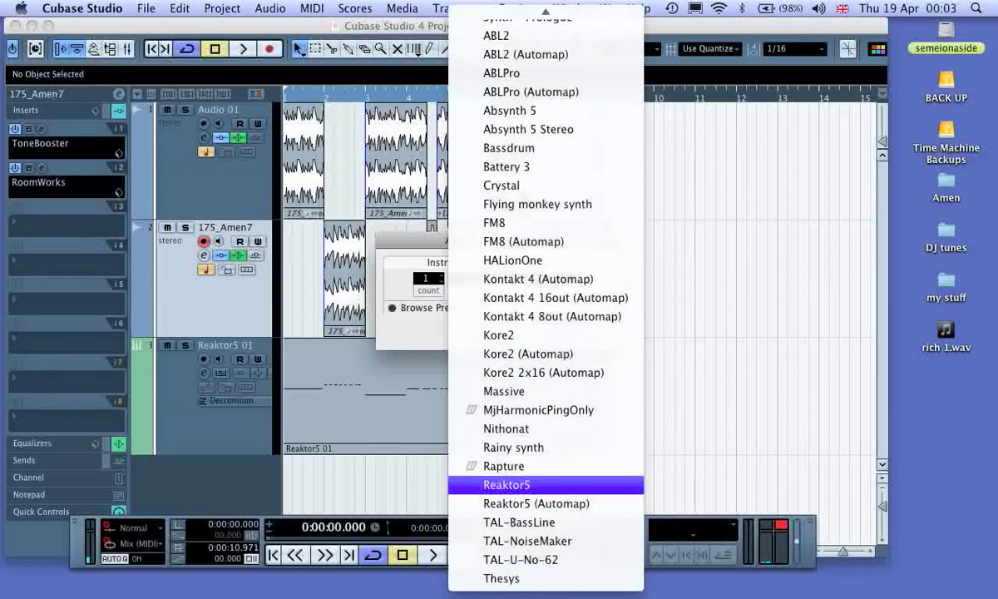
pyautogui.click(507, 484)
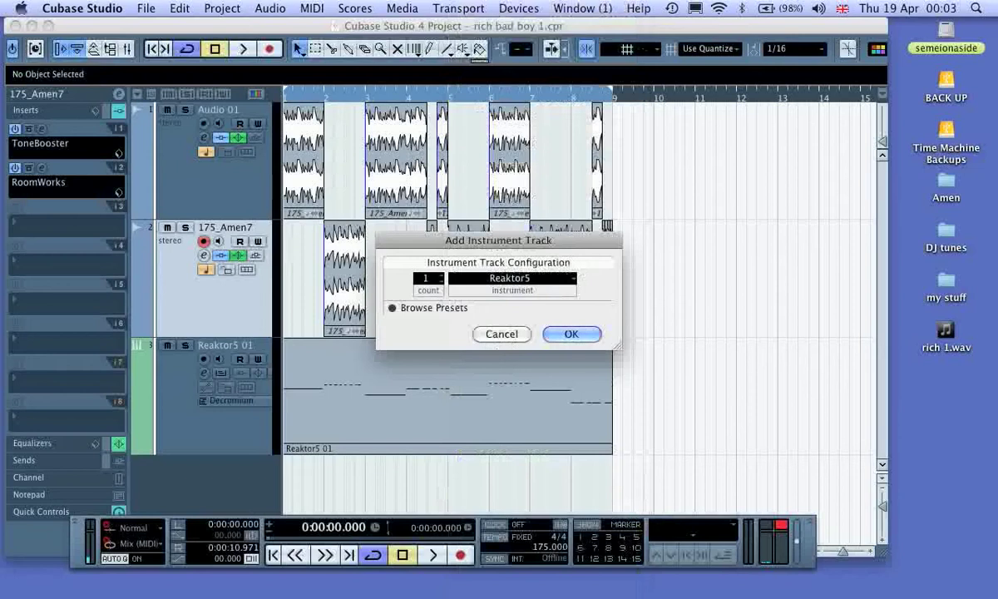
pyautogui.click(569, 334)
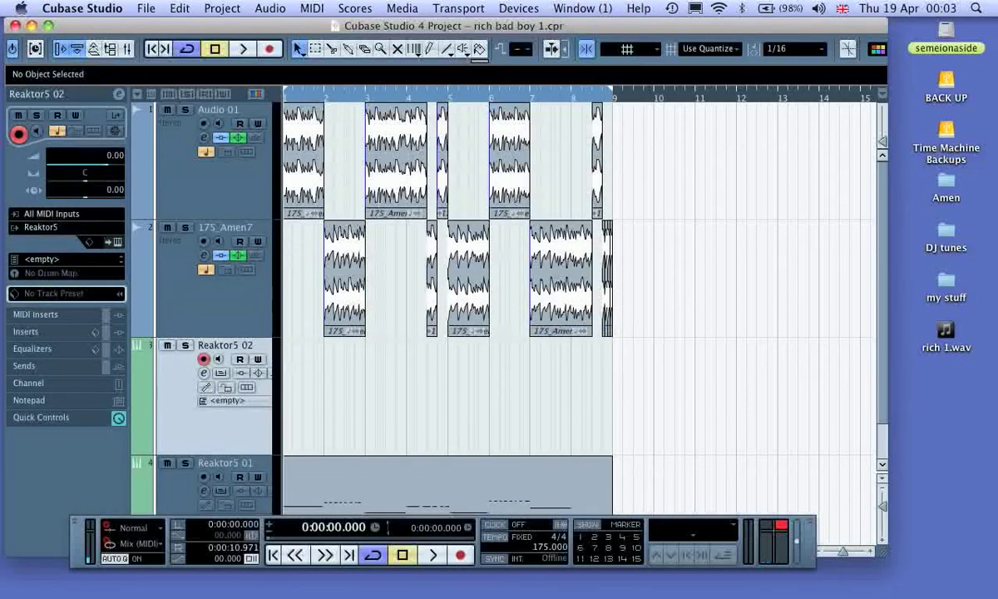
# Step: Open the new track's Reaktor5 instrument and load Lazerbass.ens from the factory Synthesizer folder
pyautogui.click(113, 242)
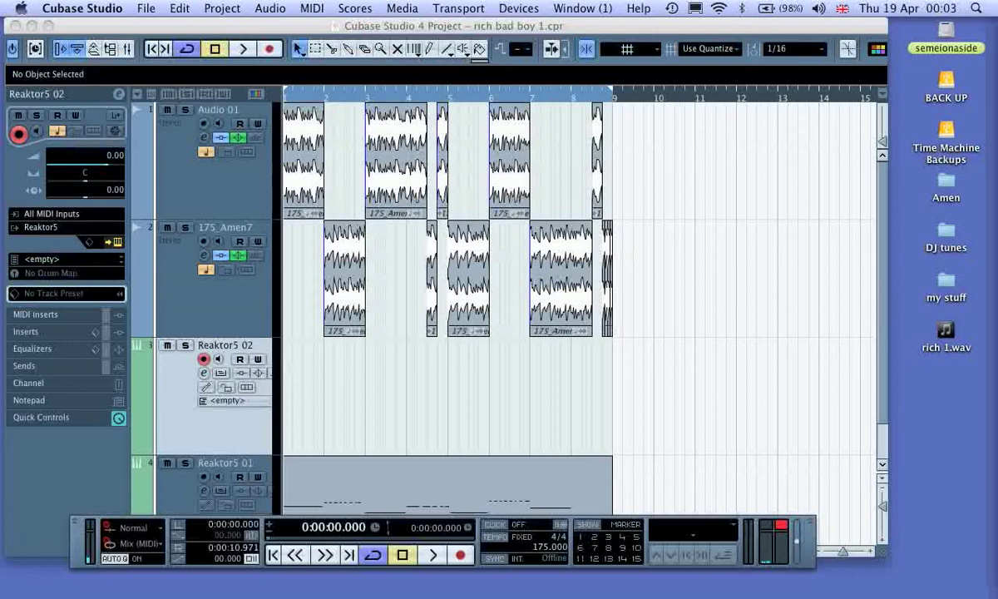
pyautogui.scroll(-2, 177, 308)
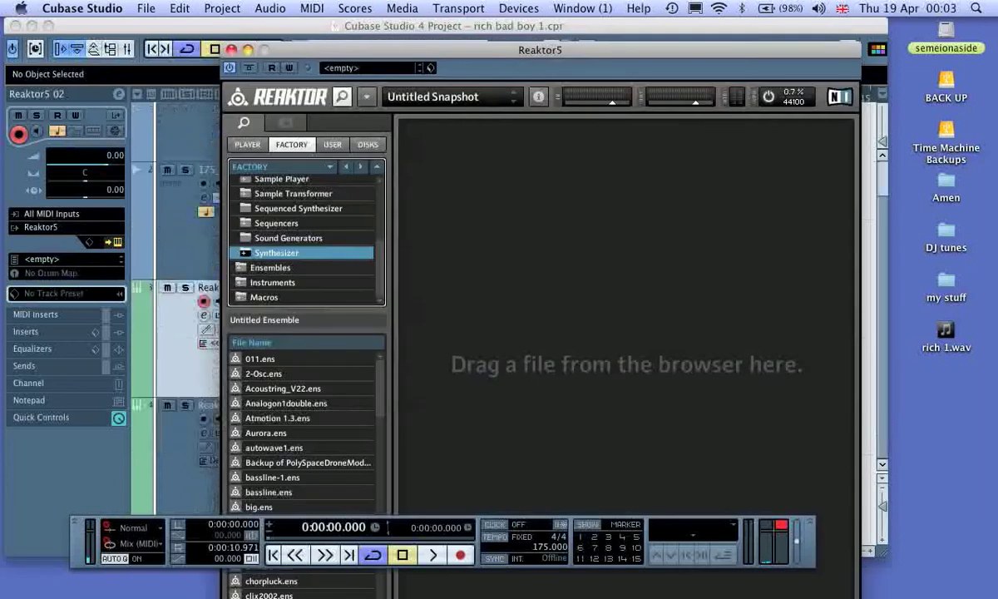
pyautogui.scroll(-20, 304, 432)
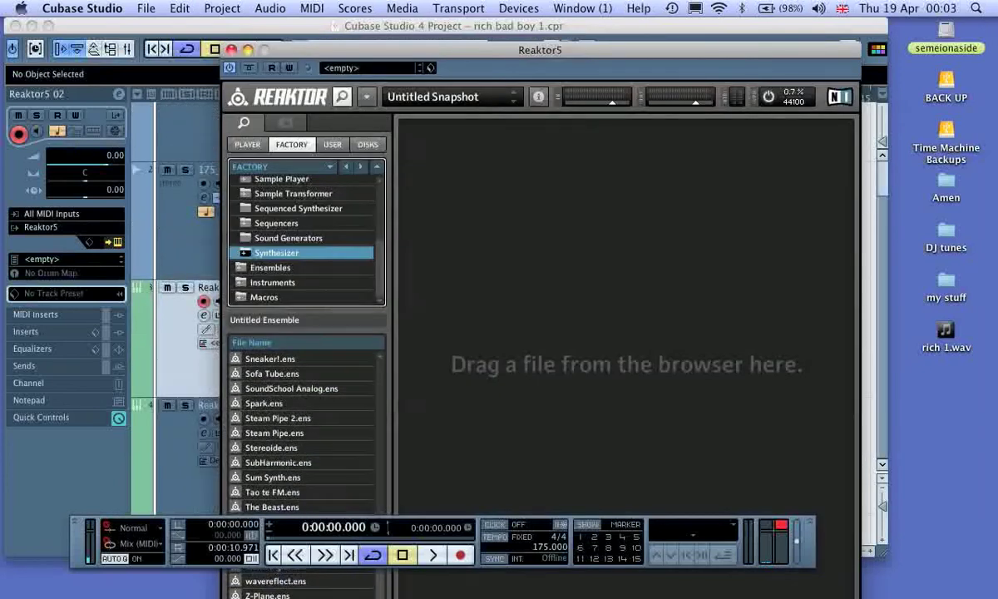
pyautogui.scroll(3, 304, 432)
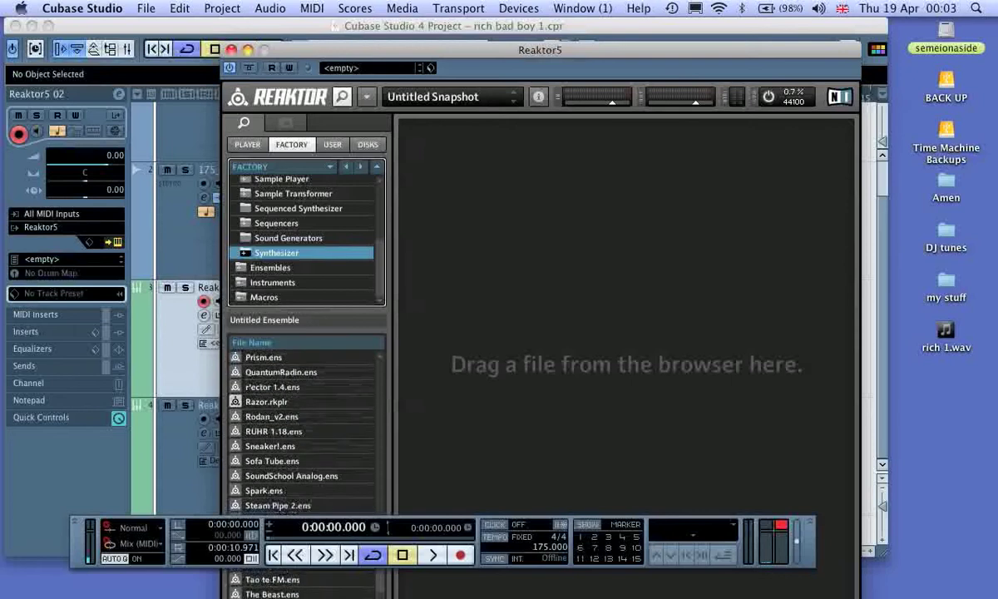
pyautogui.scroll(5, 303, 433)
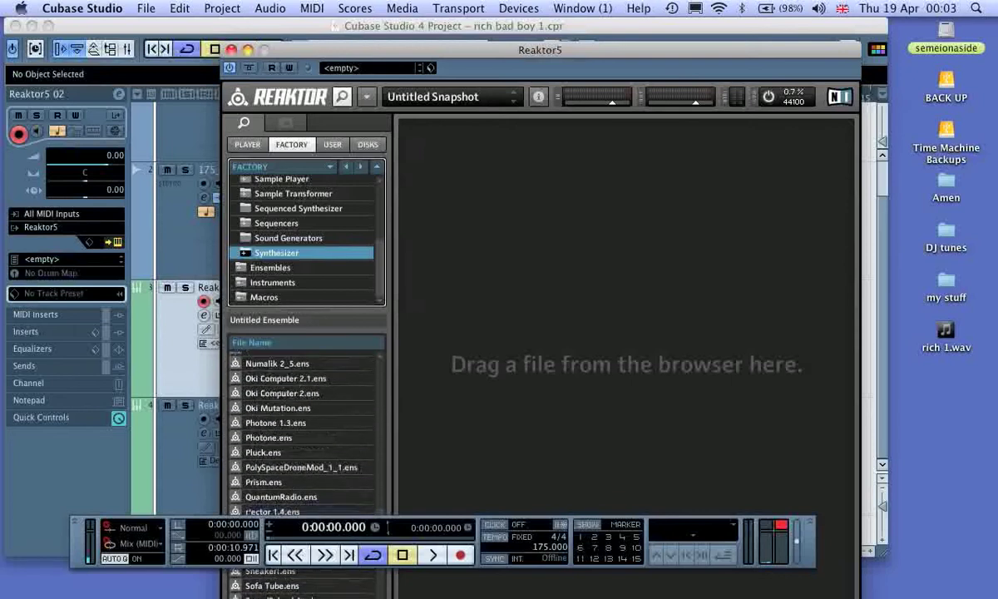
pyautogui.scroll(1, 304, 432)
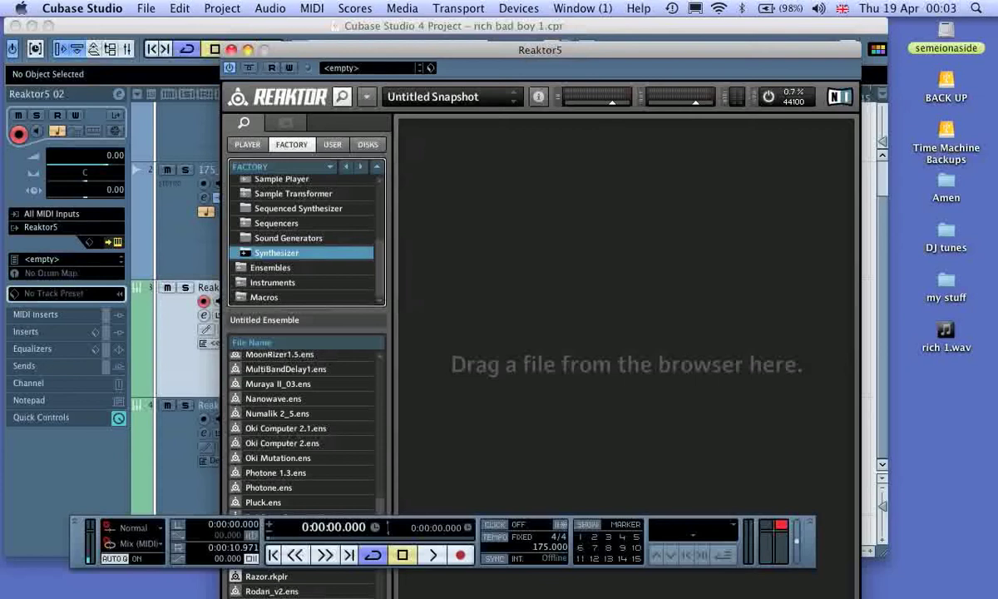
pyautogui.moveTo(76, 543); pyautogui.dragTo(80, 565)
pyautogui.scroll(4, 303, 441)
pyautogui.scroll(2, 304, 441)
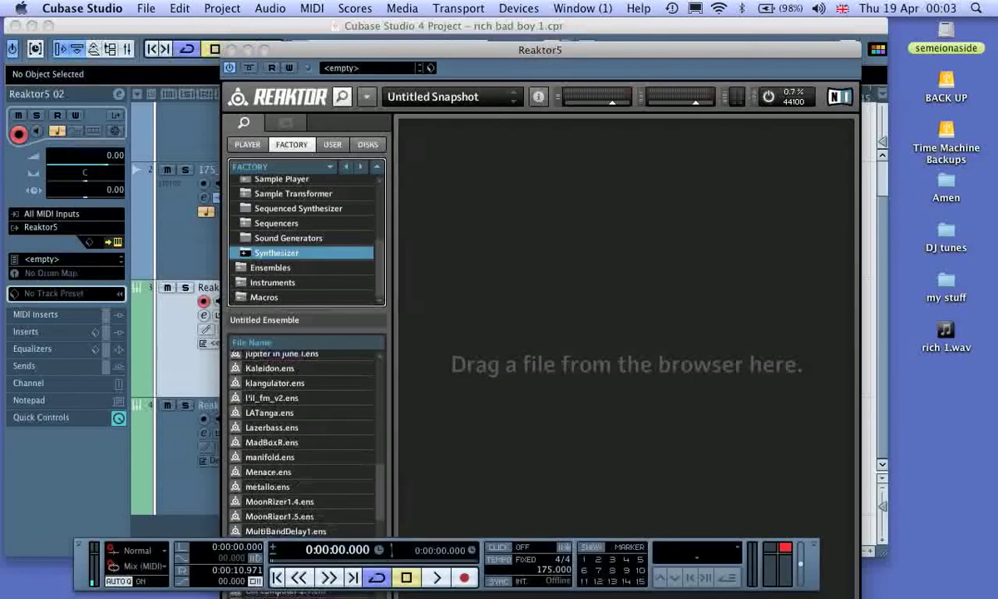
pyautogui.click(271, 427)
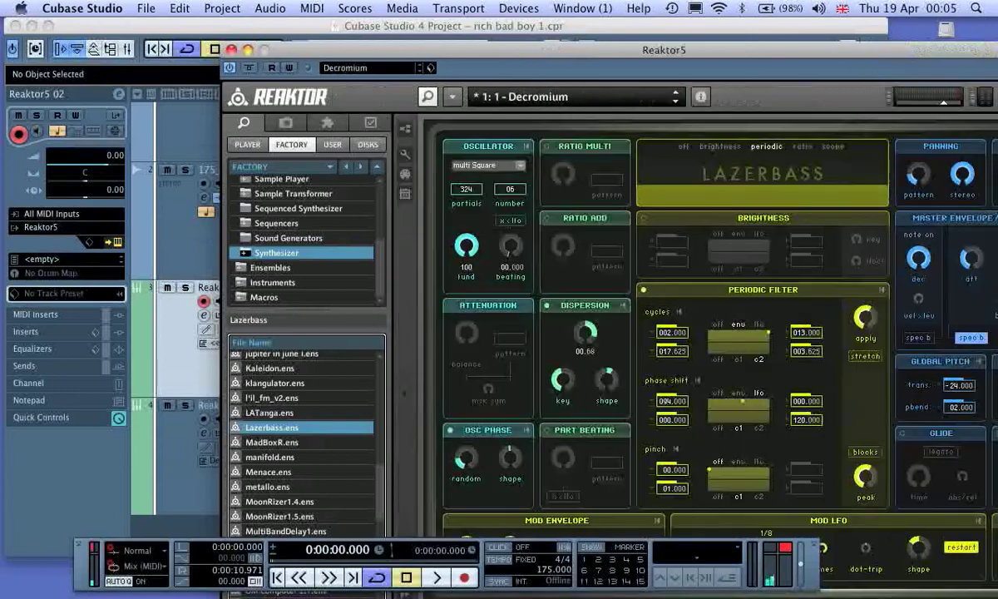
# Step: Select the Lazerbass snapshot 1:29 - Butter and close the instrument window
pyautogui.click(574, 97)
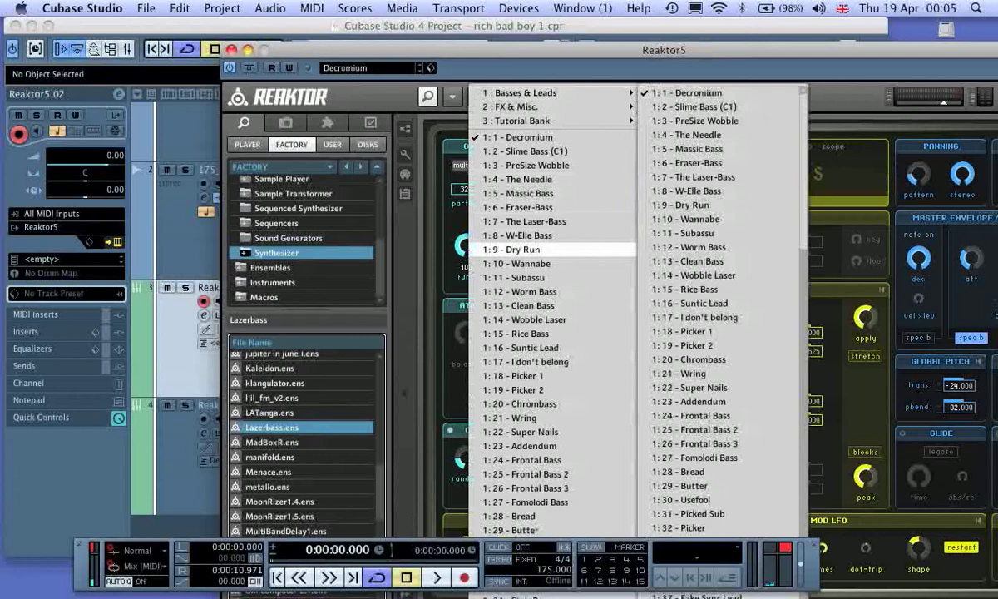
pyautogui.scroll(-5, 553, 404)
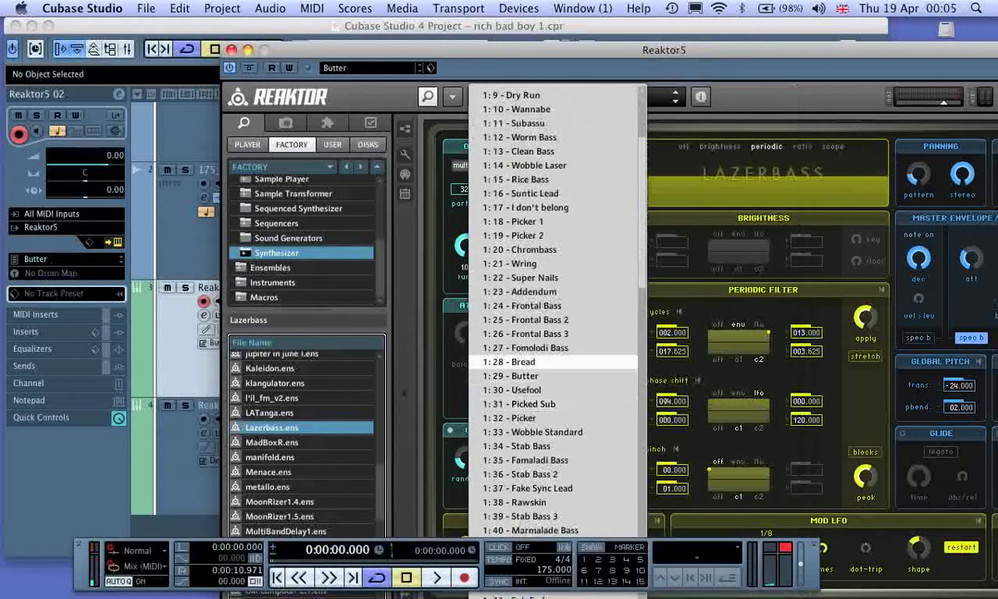
pyautogui.click(510, 375)
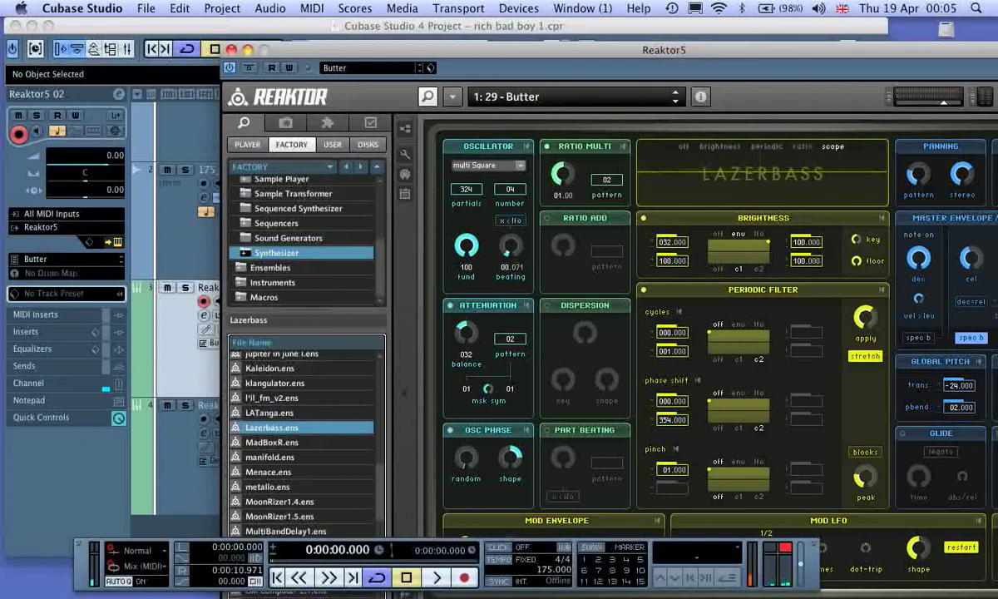
pyautogui.click(232, 51)
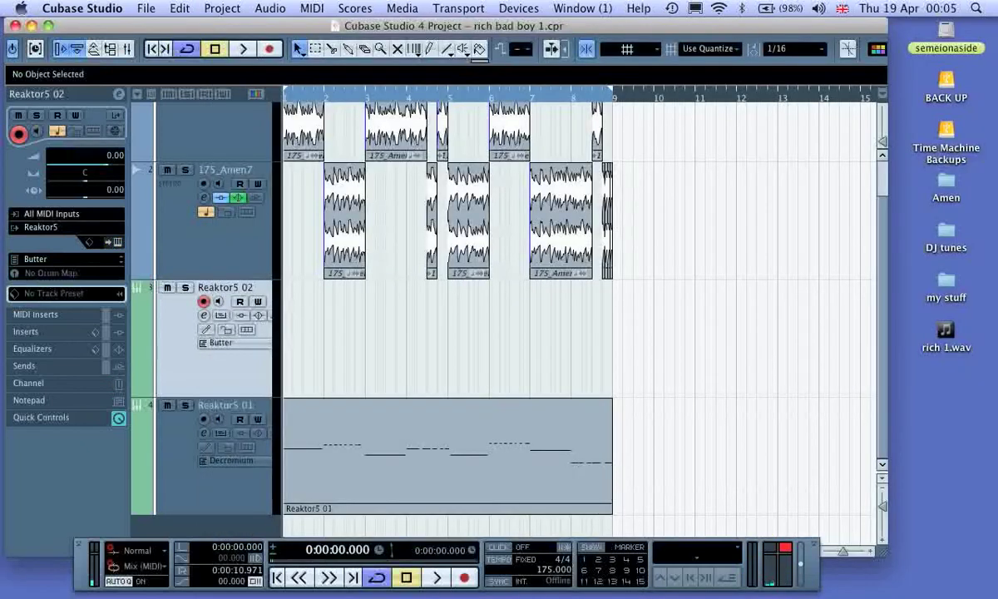
# Step: Play the loop from the beginning to rehearse the Butter bass sound, and return to the project start
pyautogui.click(276, 577)
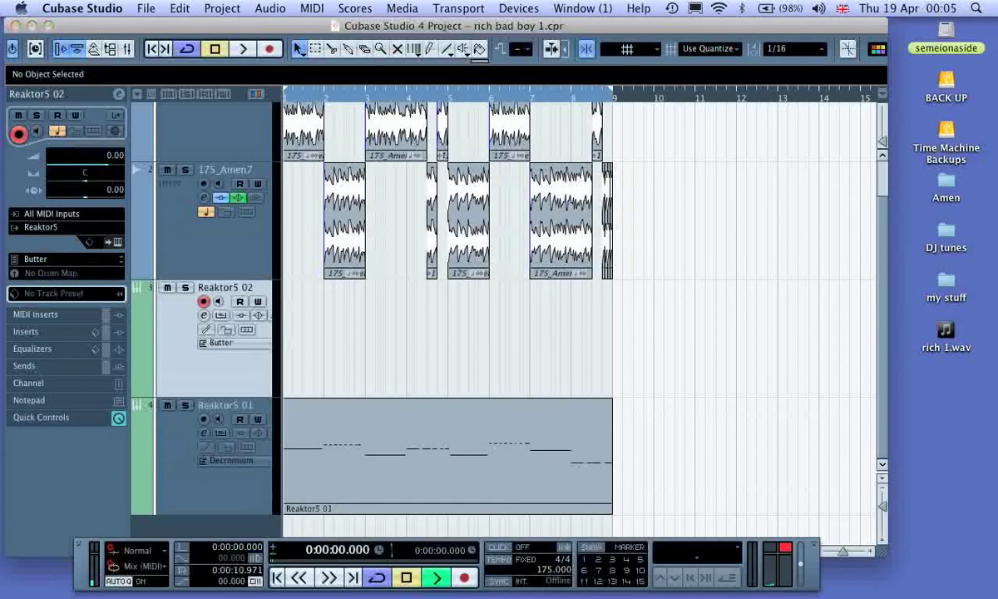
pyautogui.press('space')
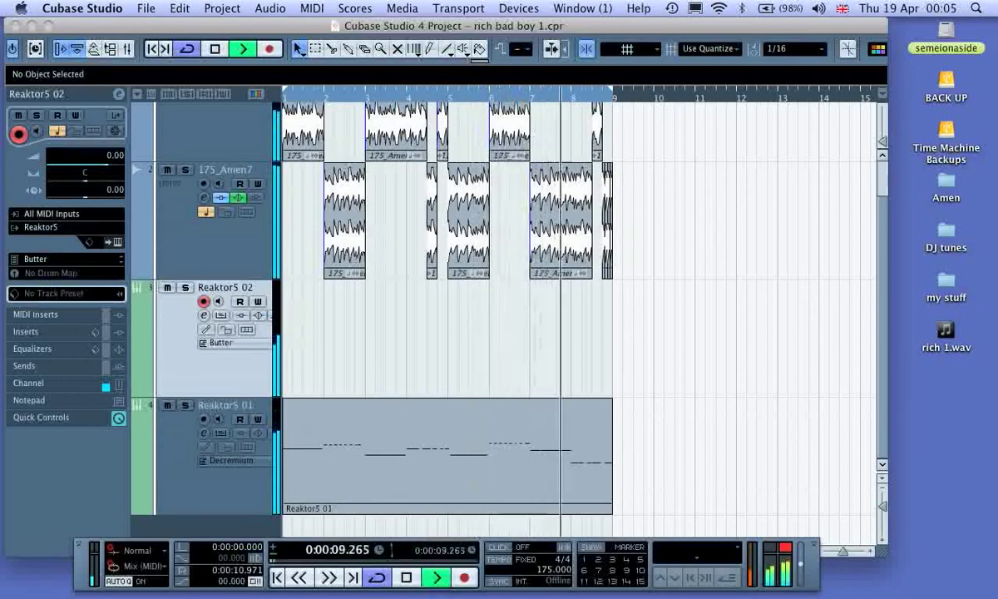
pyautogui.click(406, 578)
pyautogui.click(278, 578)
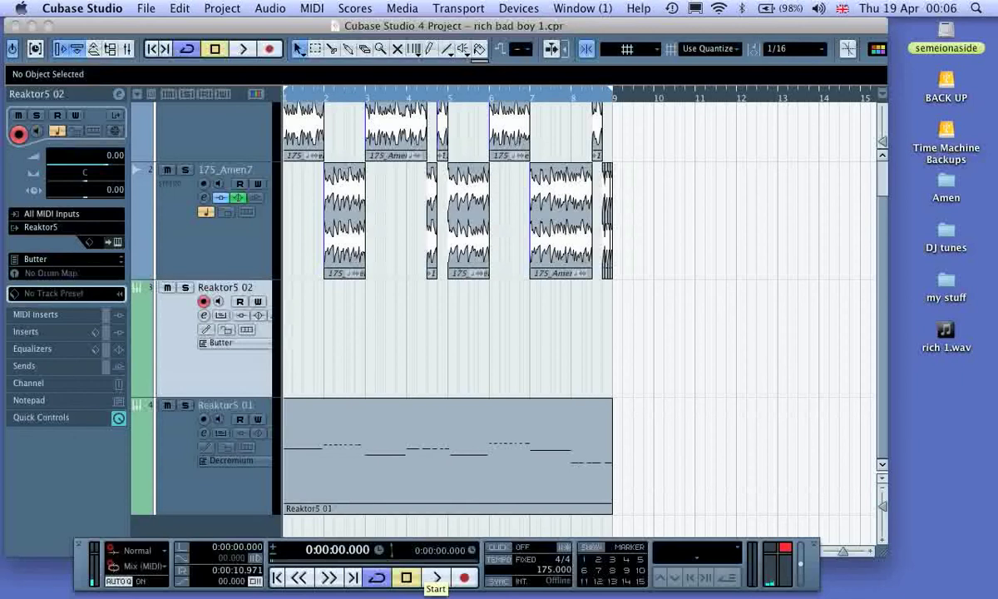
# Step: Record a MIDI bass part on the Reaktor5 02 track across the eight-bar loop and stop playback
pyautogui.click(437, 578)
pyautogui.click(465, 577)
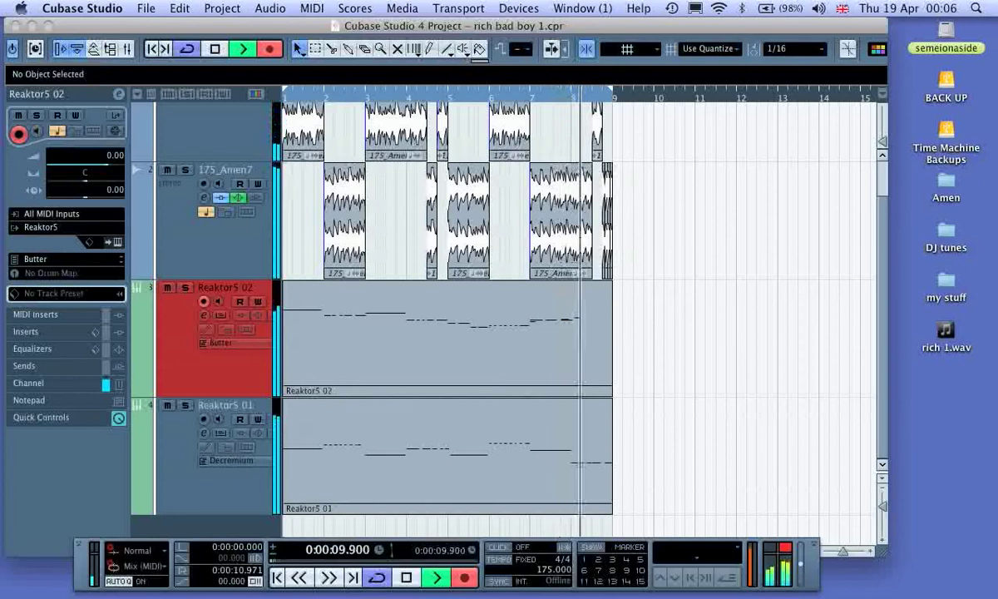
pyautogui.press('KP_Multiply')
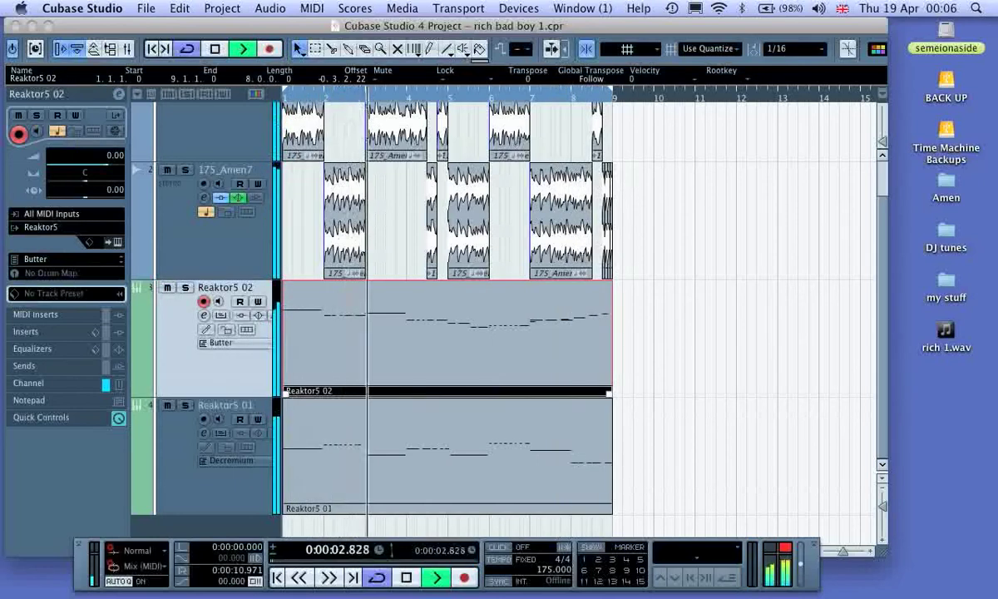
pyautogui.press('space')
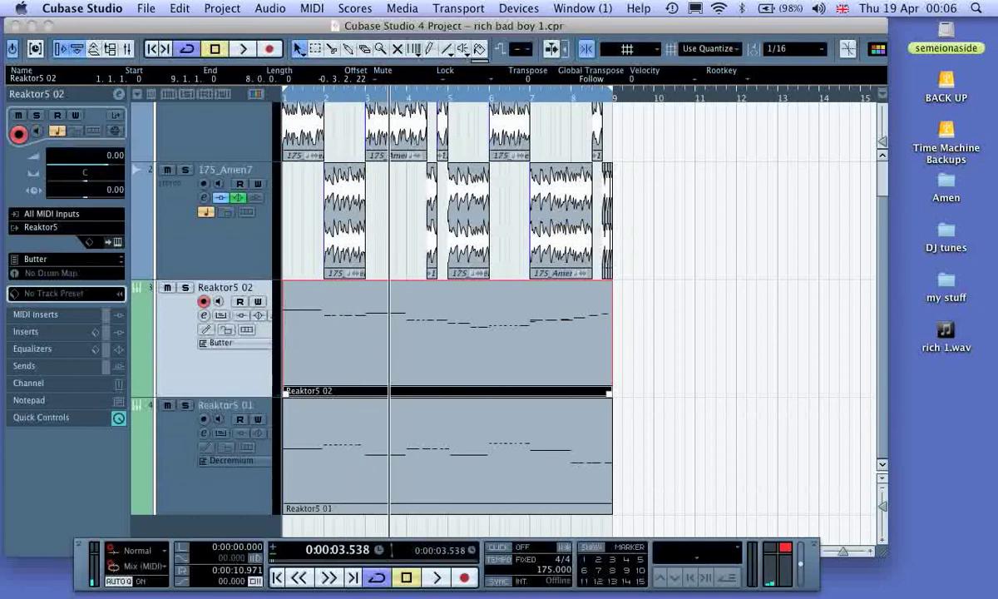
# Step: Quantize the recorded Reaktor5 02 part to 1/16 and return to the project start
pyautogui.click(795, 48)
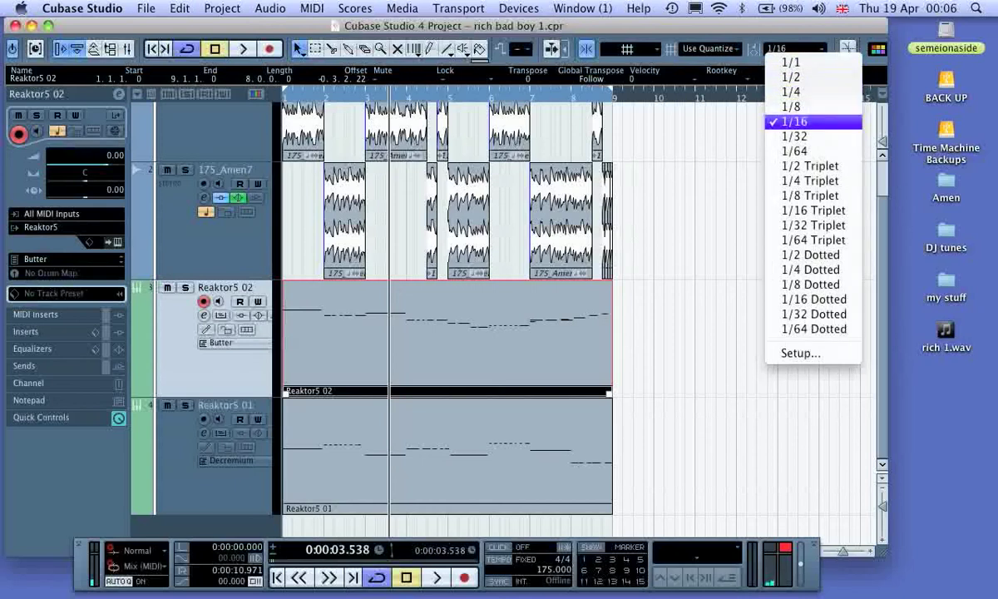
pyautogui.click(795, 122)
pyautogui.click(312, 8)
pyautogui.click(347, 110)
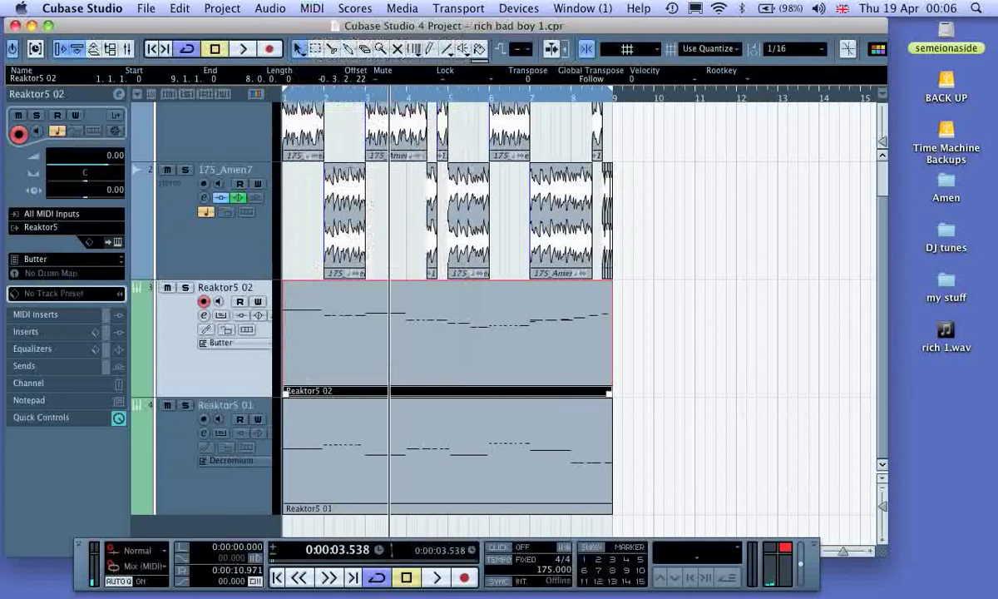
pyautogui.press(',')
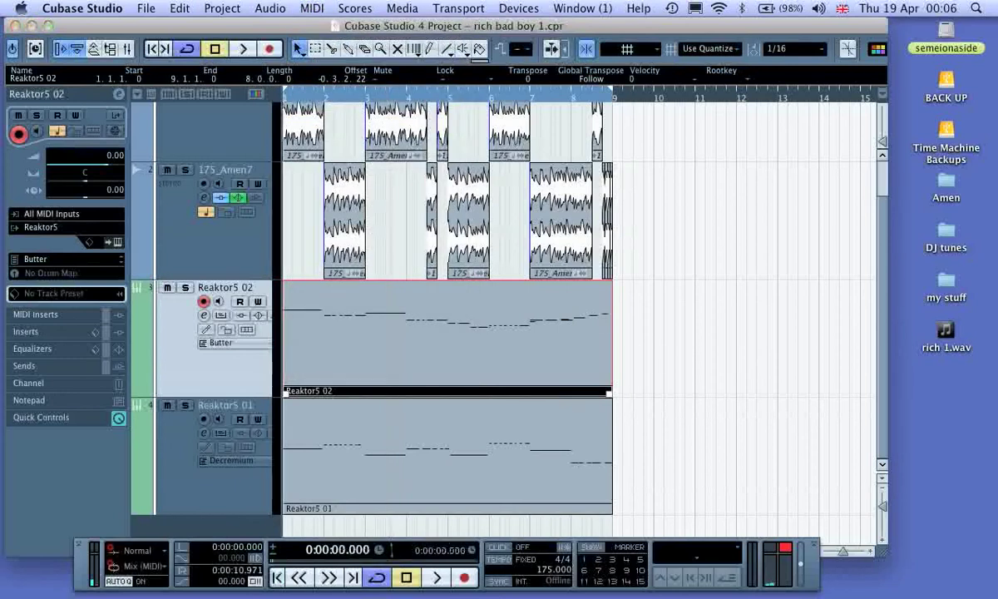
# Step: Play back the loop, and insert the RoomWorks reverb in the first insert slot of the Reaktor5 02 track
pyautogui.press('space')
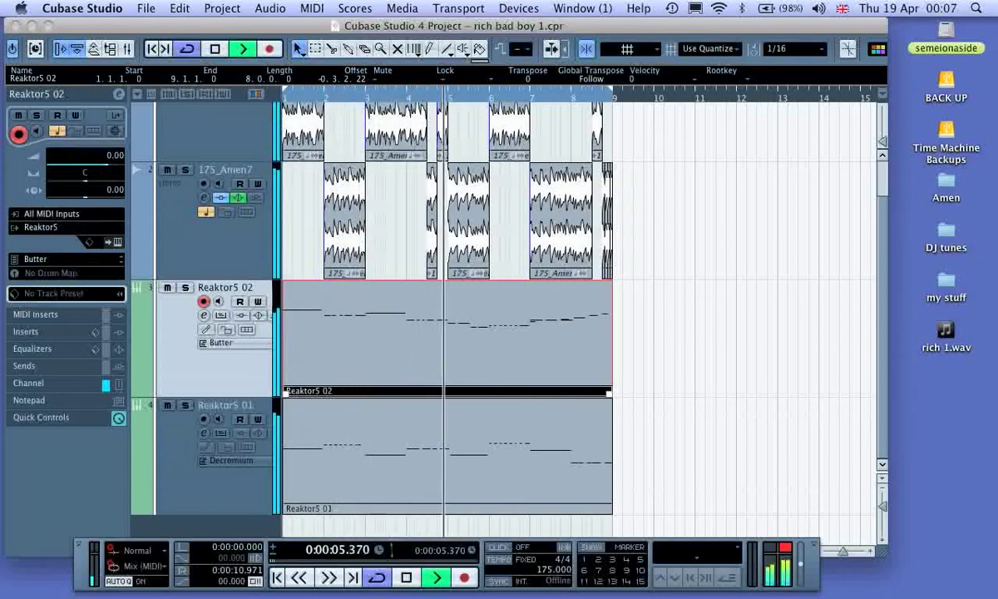
pyautogui.press('space')
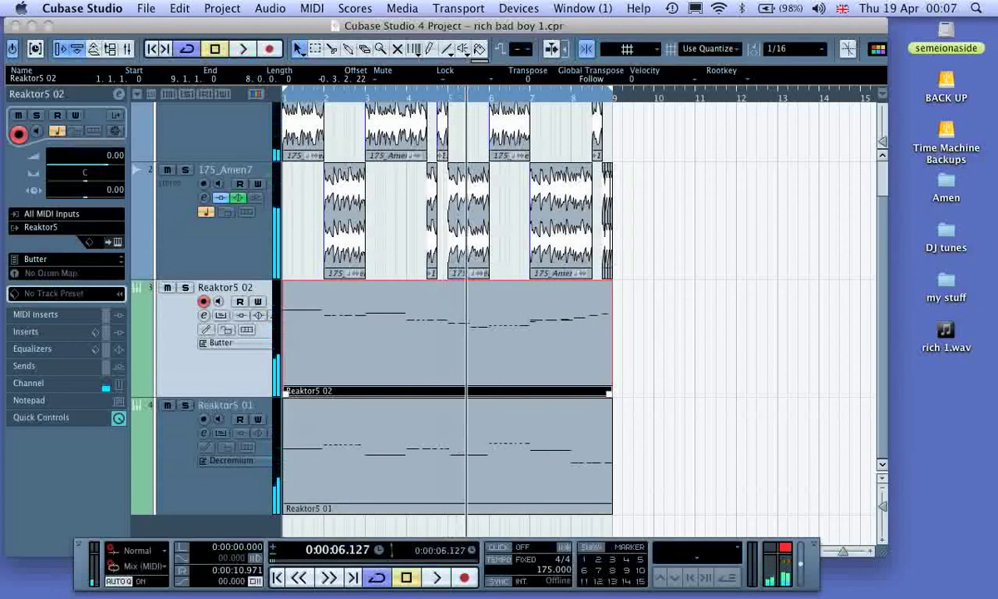
pyautogui.click(26, 332)
pyautogui.click(58, 164)
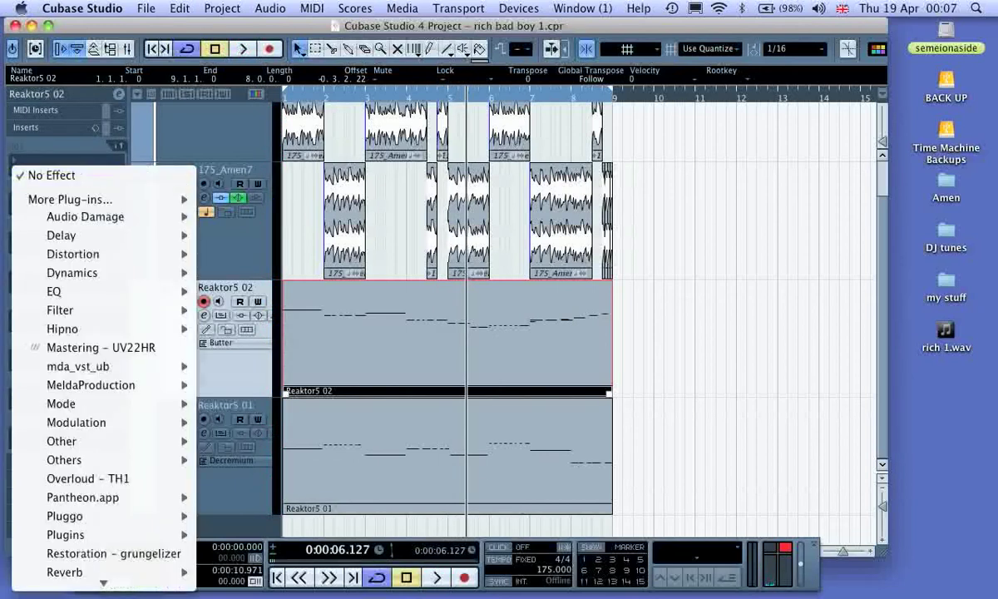
pyautogui.moveTo(83, 513)
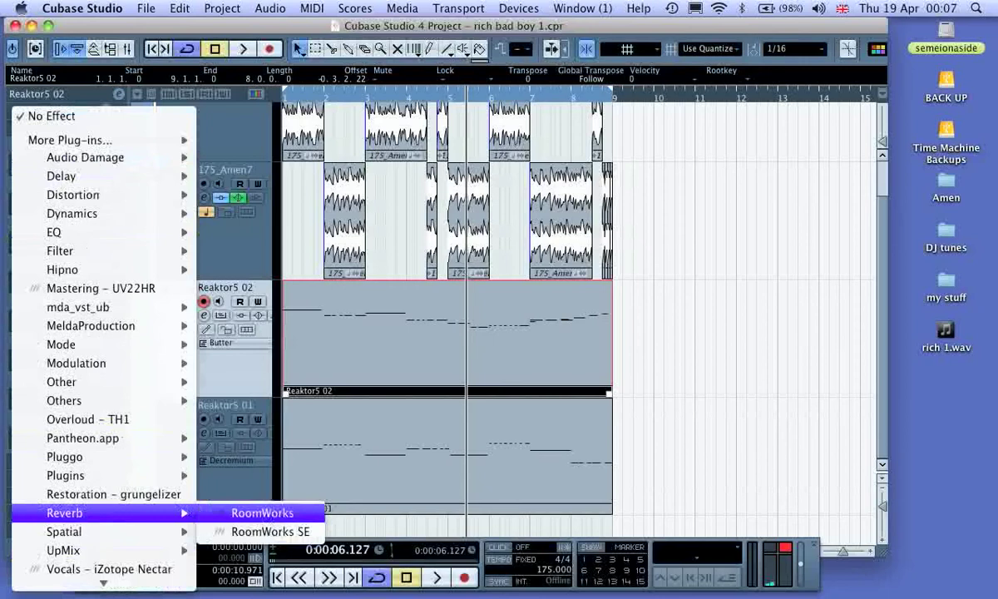
pyautogui.click(262, 513)
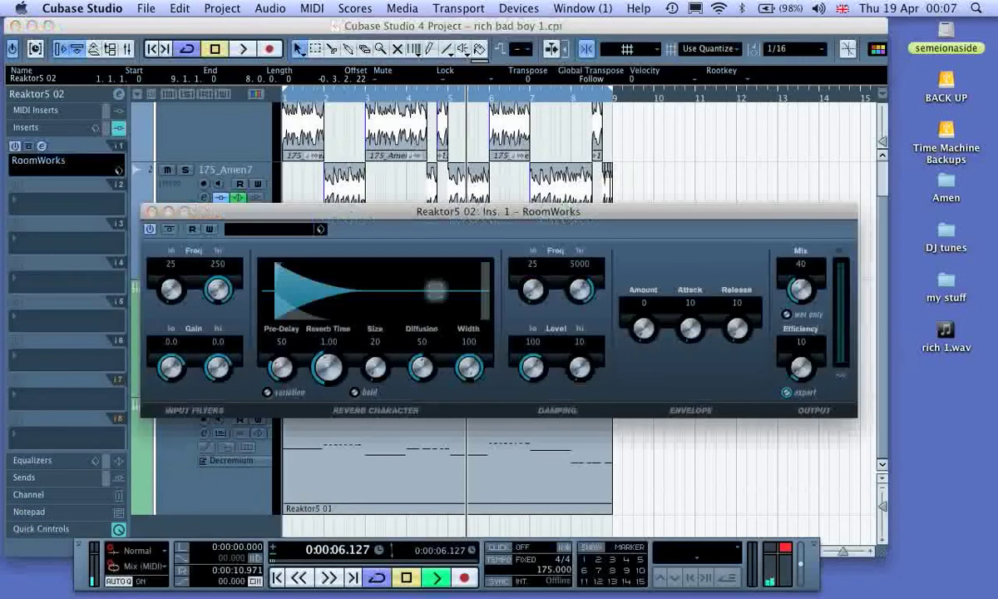
# Step: During loop playback, set the RoomWorks reverb time to 8.87 and the mix to 36, and close the plug-in and stop playback
pyautogui.press('space')
pyautogui.moveTo(801, 289)
pyautogui.mouseDown()
pyautogui.moveTo(801, 308)
pyautogui.moveTo(802, 275)
pyautogui.mouseUp()
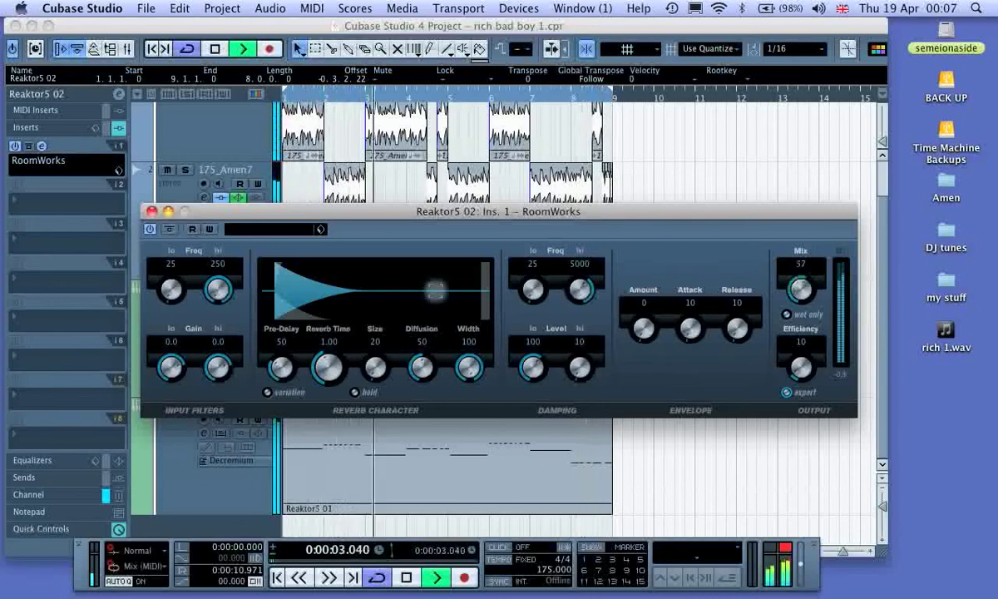
pyautogui.moveTo(329, 368); pyautogui.dragTo(329, 329)
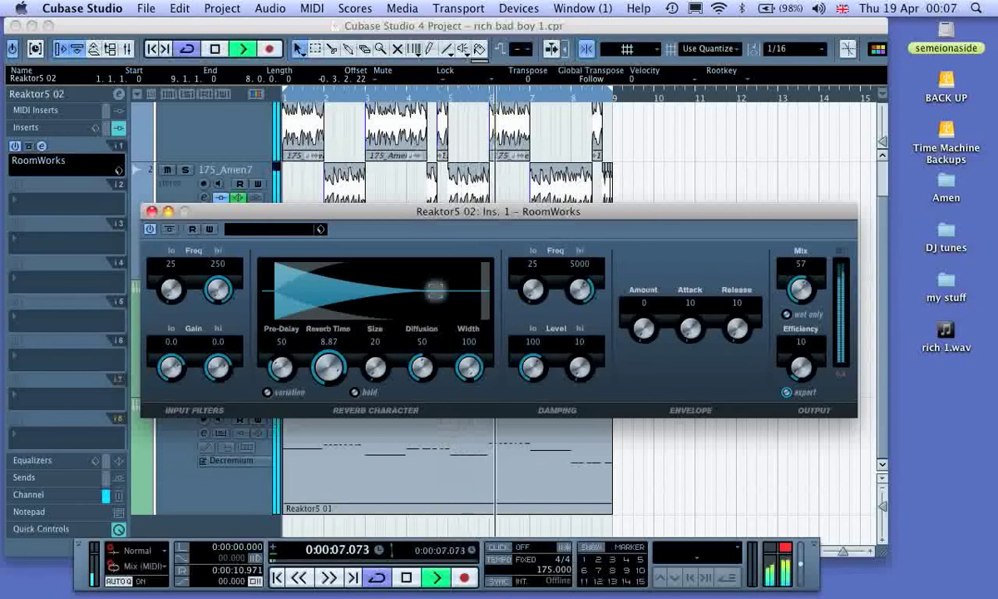
pyautogui.moveTo(801, 289)
pyautogui.mouseDown()
pyautogui.moveTo(802, 326)
pyautogui.moveTo(801, 307)
pyautogui.mouseUp()
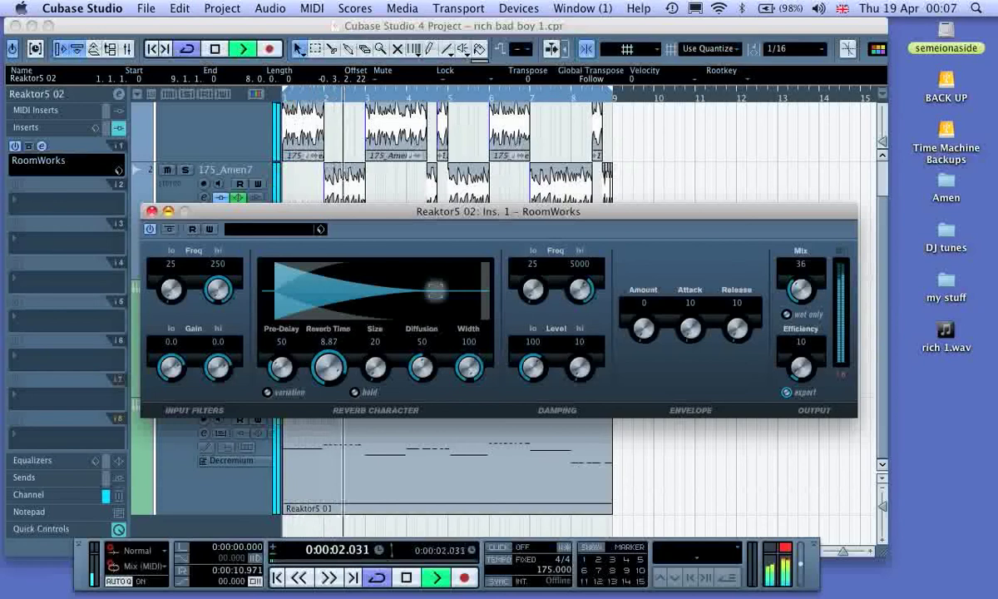
pyautogui.press('super+w')
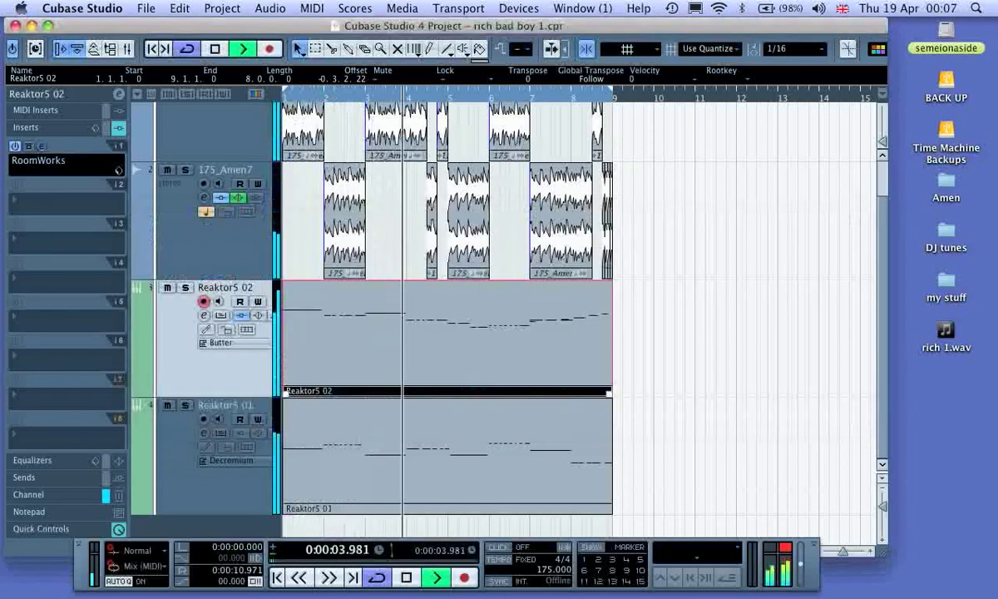
pyautogui.press('space')
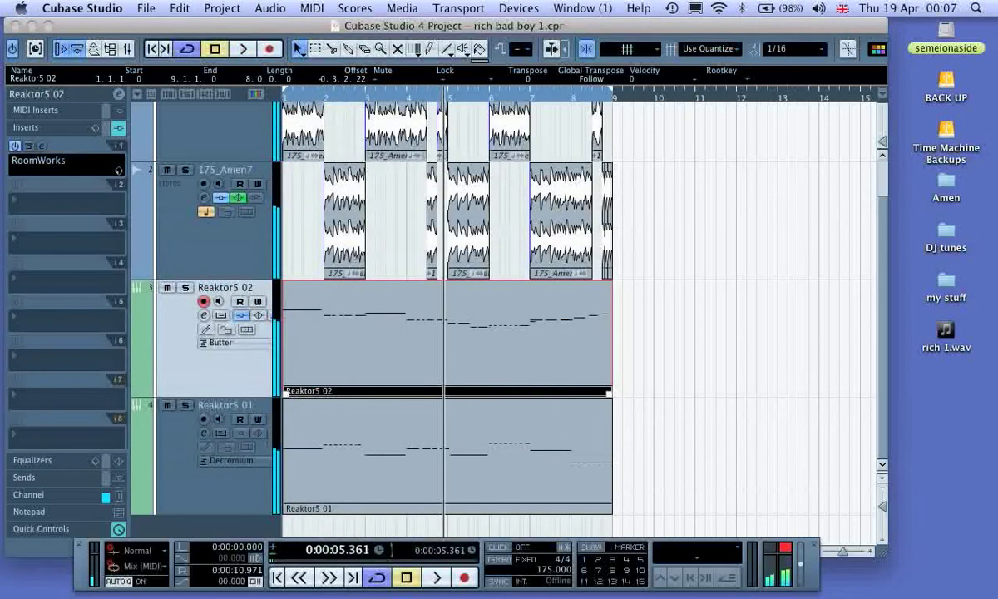
# Step: Insert the DaTube distortion in the second insert slot of the Reaktor5 02 track
pyautogui.click(66, 200)
pyautogui.moveTo(62, 274)
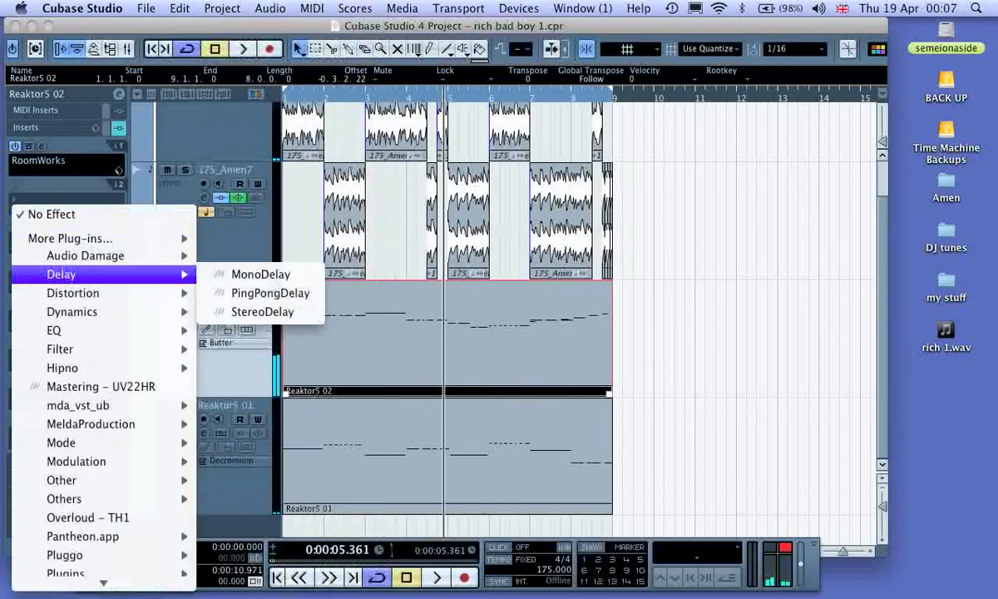
pyautogui.moveTo(73, 293)
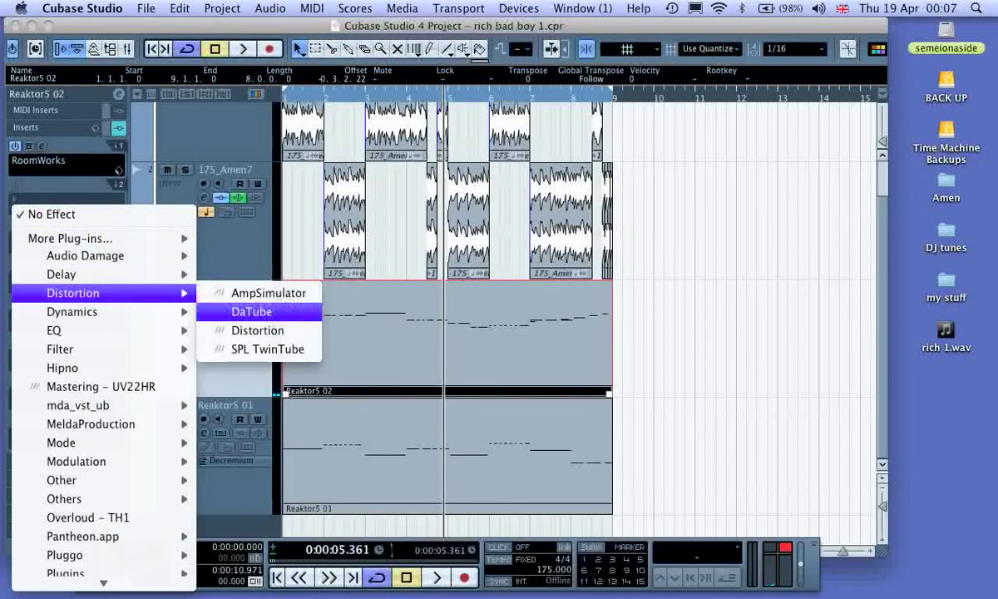
pyautogui.click(266, 313)
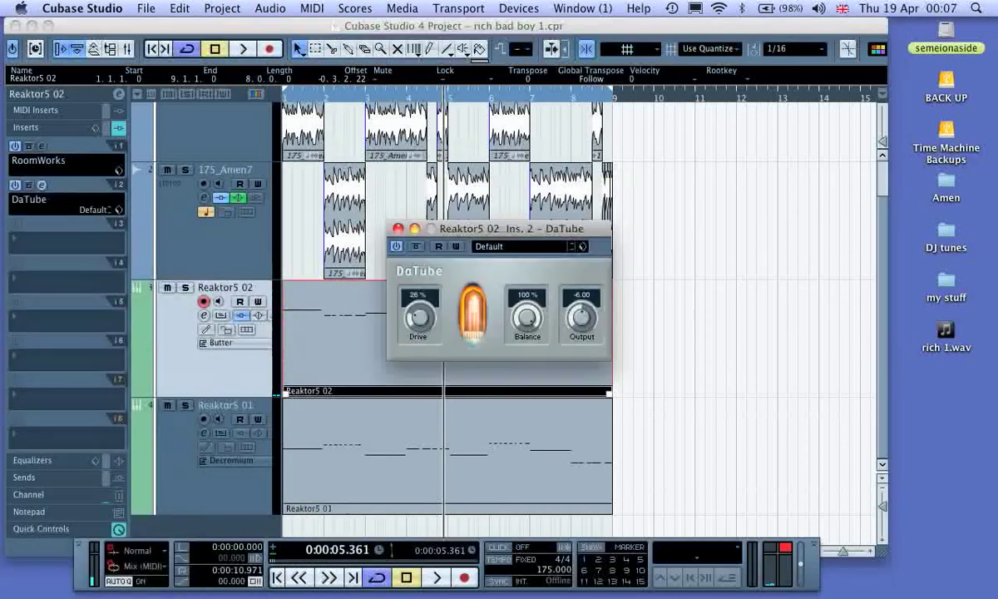
# Step: Raise the DaTube drive to 70% during playback, and close the plug-in, audition the loop and stop
pyautogui.press('space')
pyautogui.moveTo(413, 317); pyautogui.dragTo(427, 317)
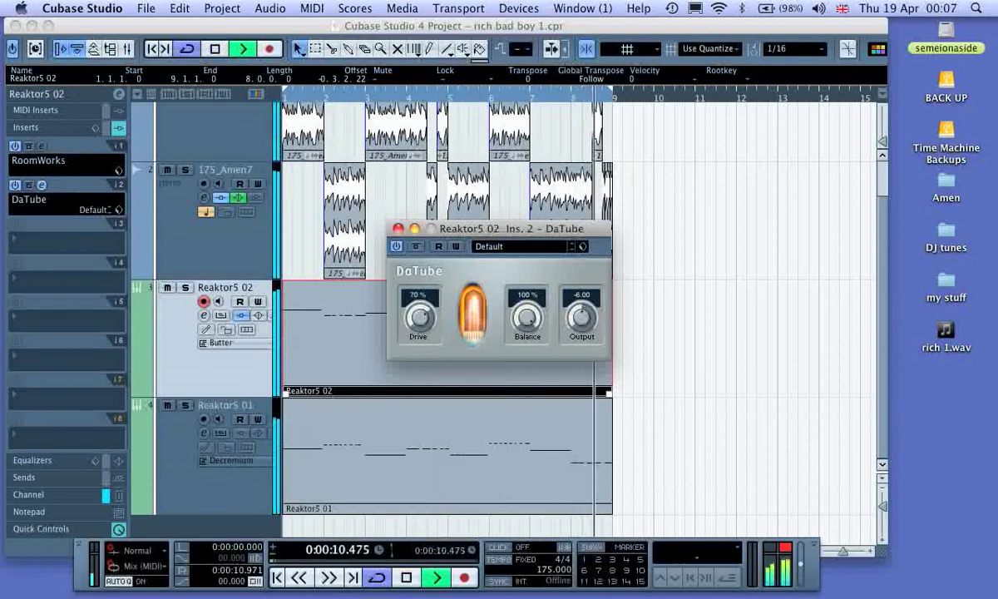
pyautogui.click(398, 229)
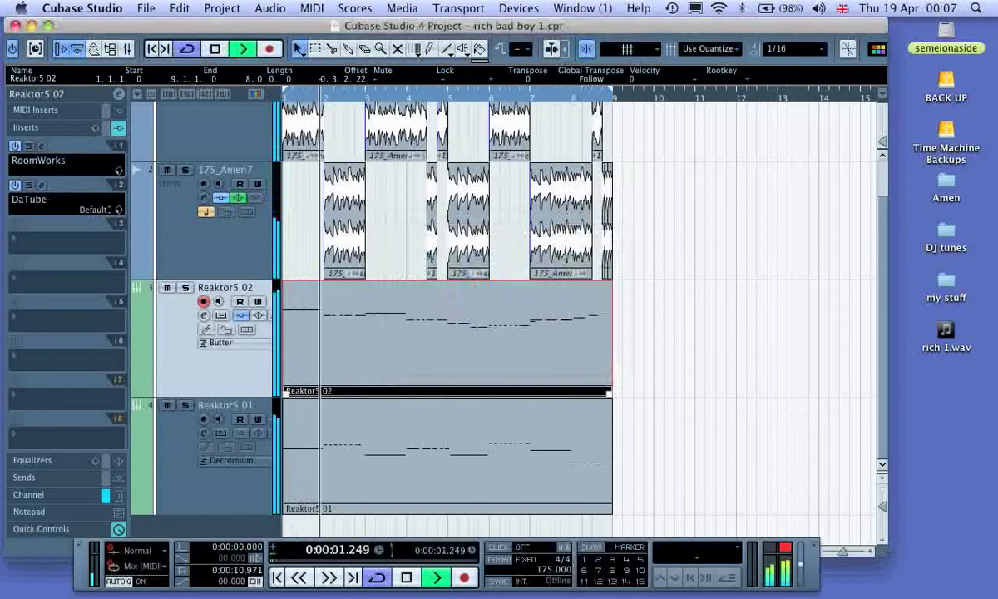
pyautogui.press('space')
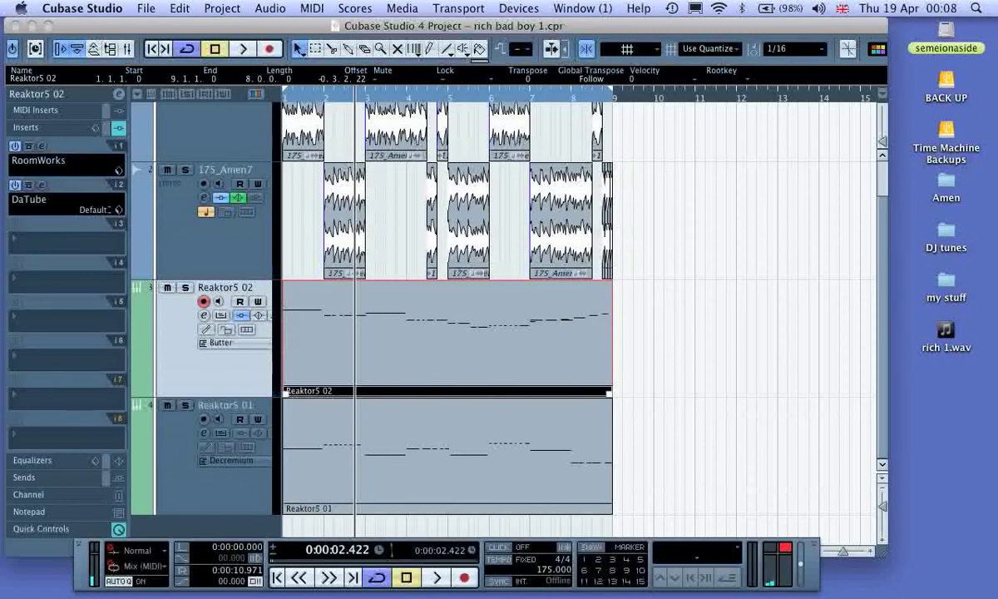
# Step: Lower the Reaktor5 02 track volume to -7.23 while auditioning the loop, and stop playback
pyautogui.click(25, 95)
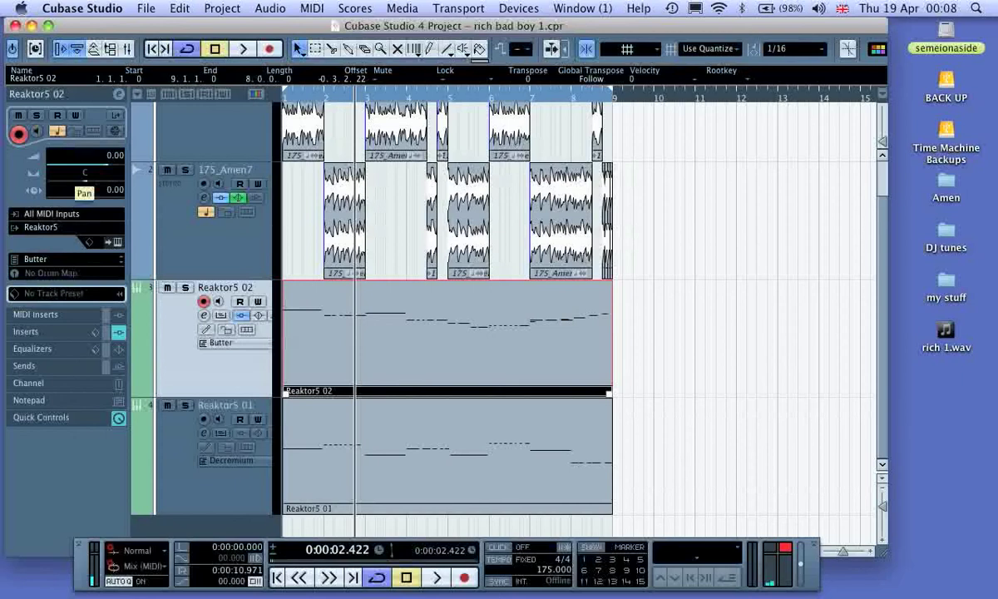
pyautogui.moveTo(108, 164); pyautogui.dragTo(92, 165)
pyautogui.press('space')
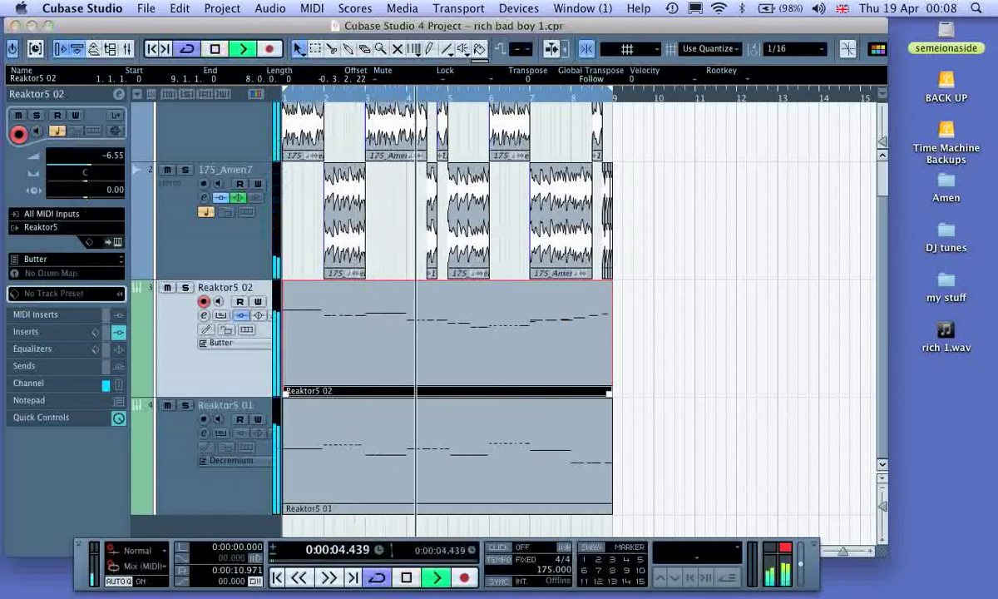
pyautogui.moveTo(92, 165); pyautogui.dragTo(92, 165)
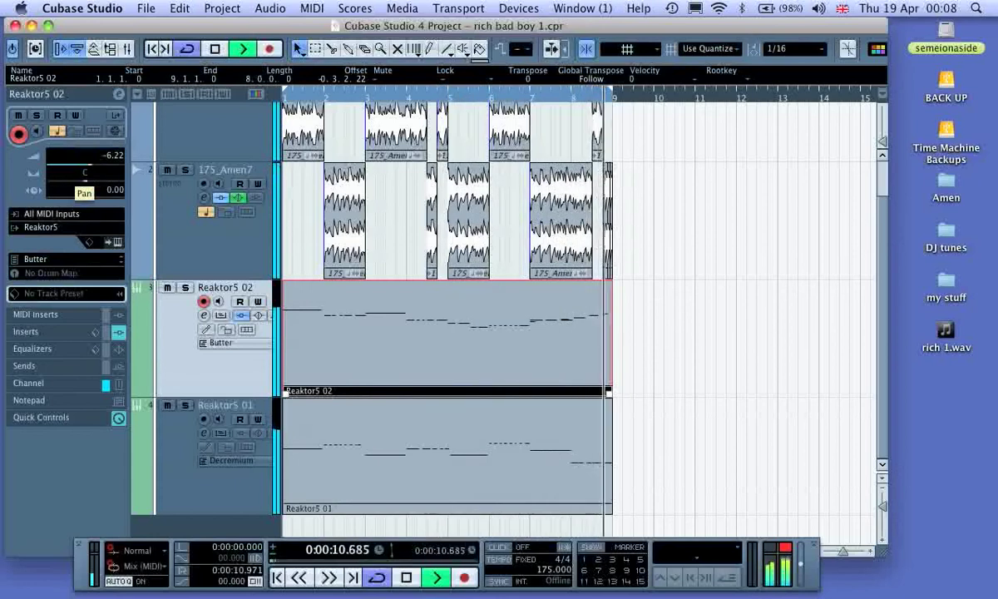
pyautogui.moveTo(92, 165); pyautogui.dragTo(90, 165)
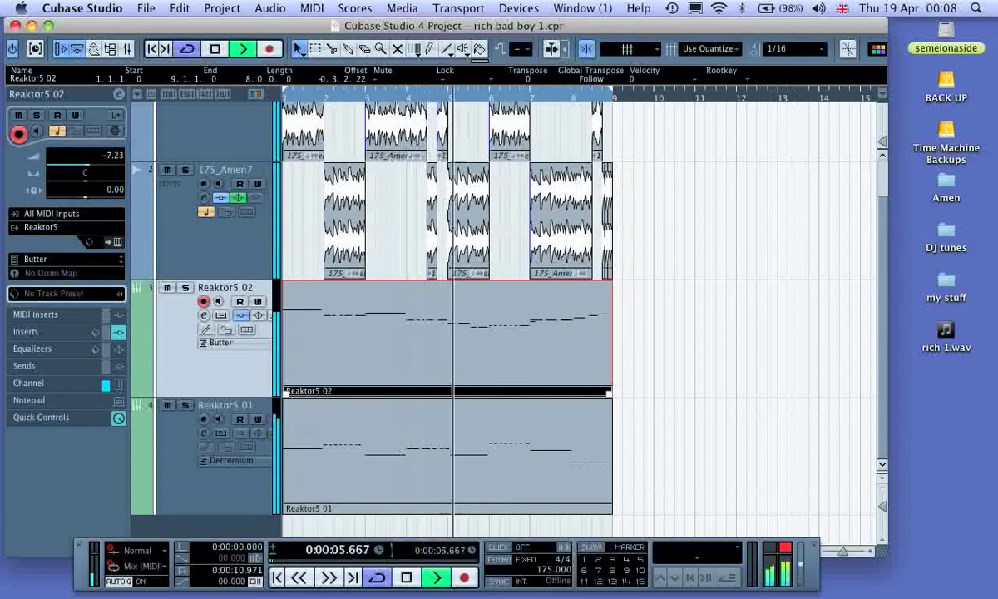
pyautogui.press('space')
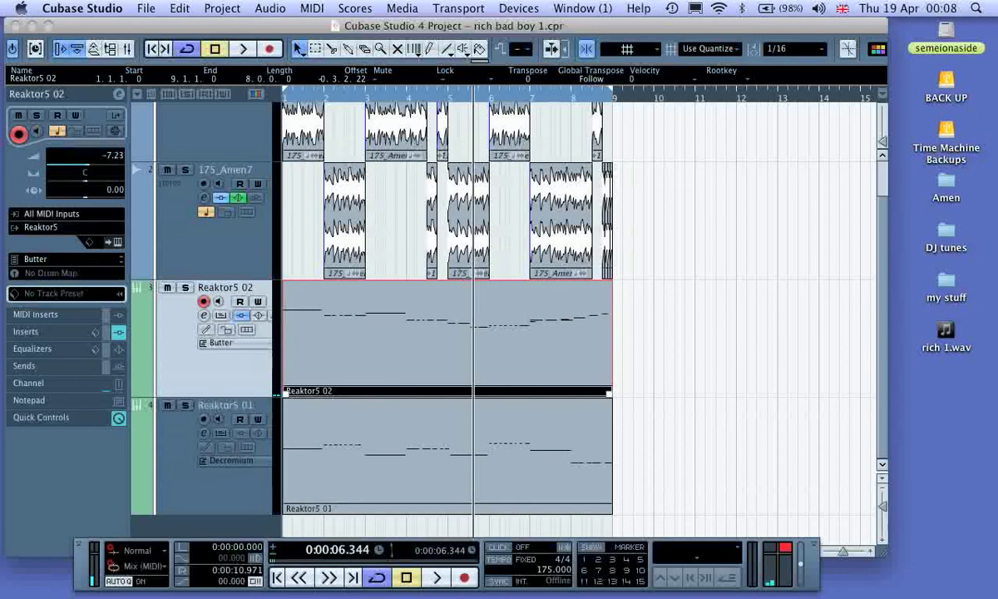
# Step: Open the Reaktor5 02 part in the Key Editor and delete the three stray notes at bars 6 and 7 and just before bar 8
pyautogui.doubleClick(532, 346)
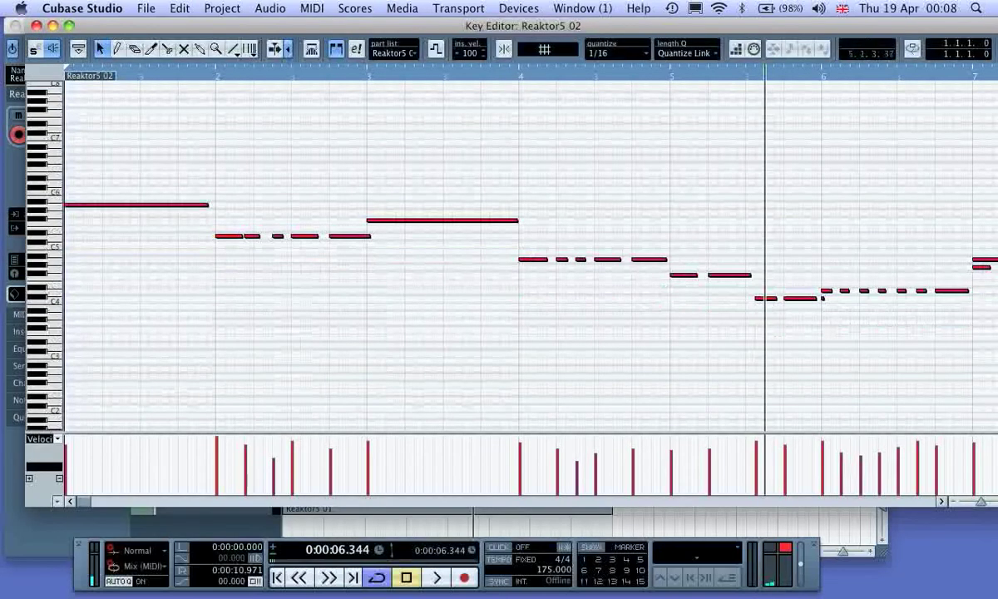
pyautogui.hscroll(5, 480, 250)
pyautogui.hscroll(3, 481, 254)
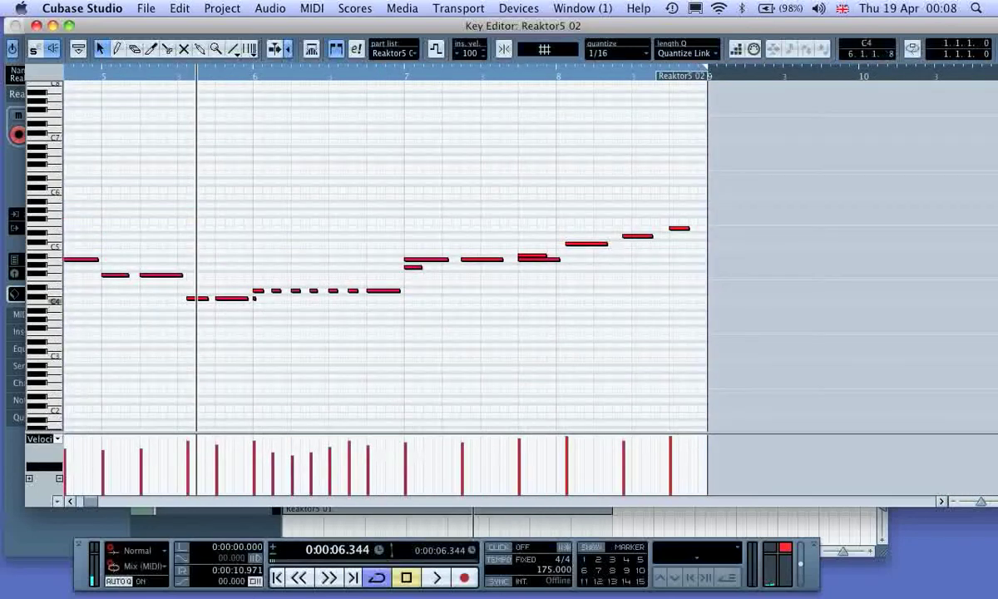
pyautogui.click(254, 298)
pyautogui.press('Delete')
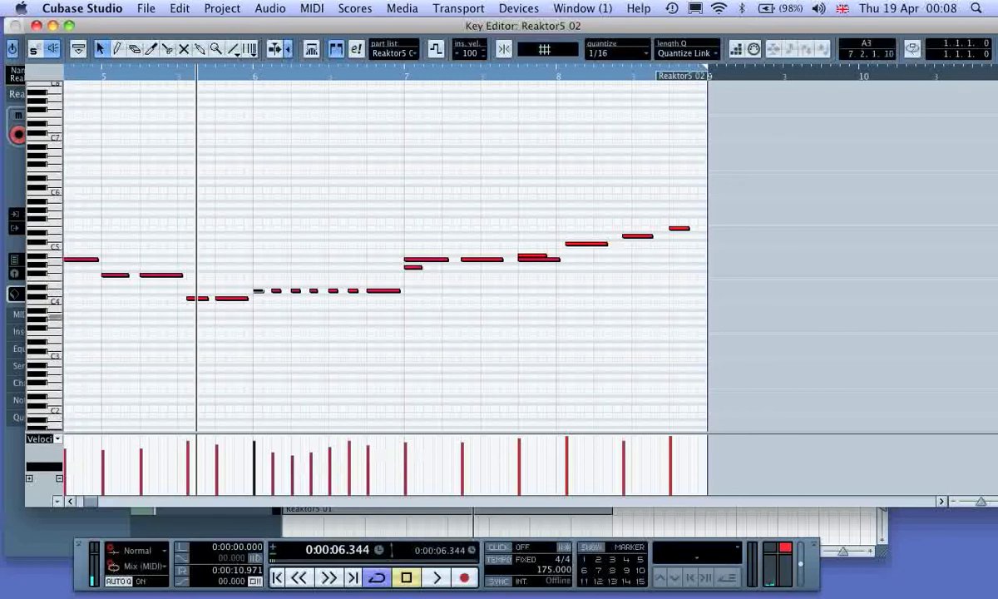
pyautogui.click(409, 267)
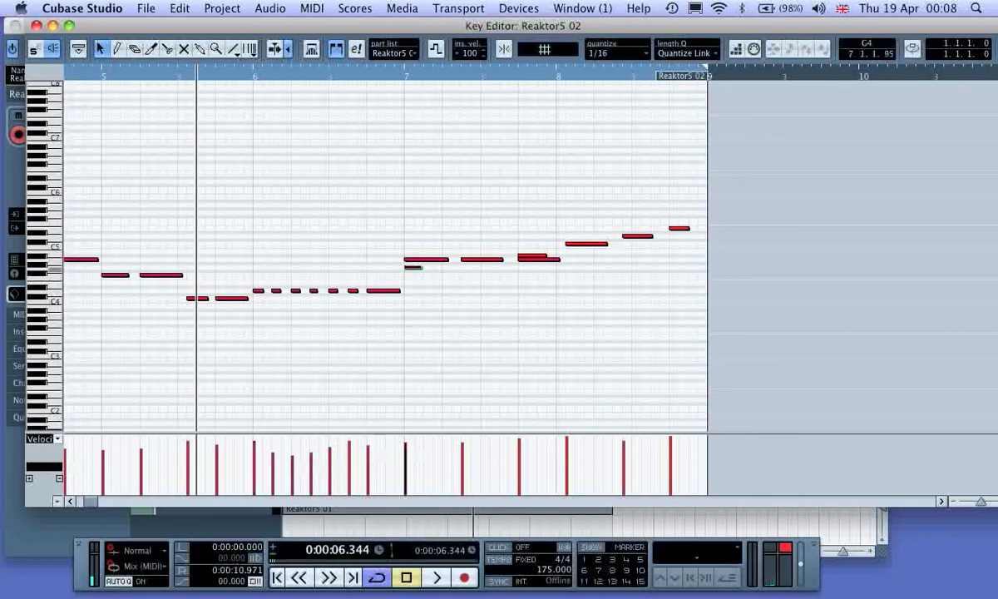
pyautogui.press('Delete')
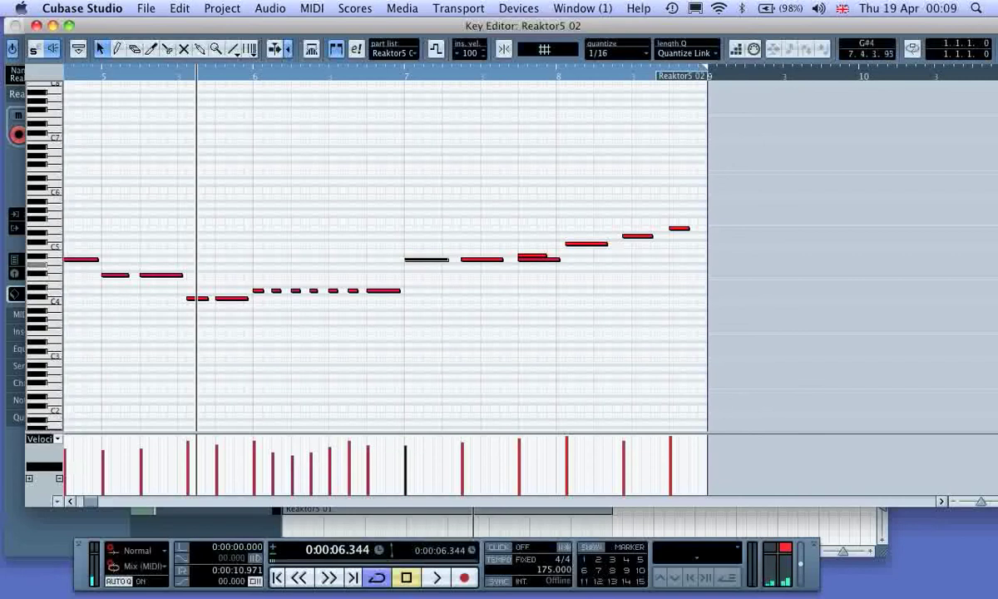
pyautogui.click(529, 260)
pyautogui.press('Delete')
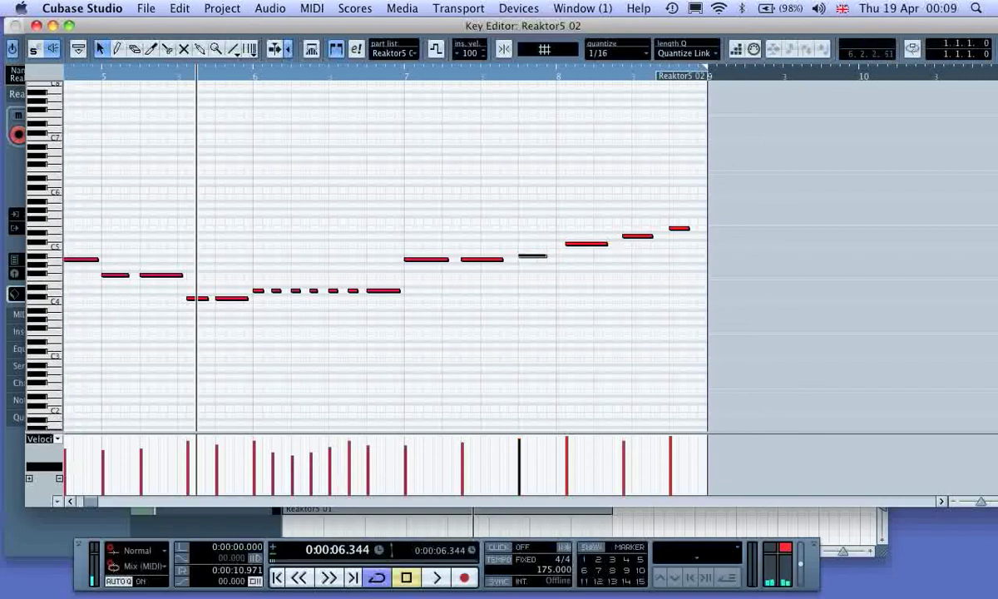
# Step: Delete the fourth short D4 note in the repeated run of bar 6
pyautogui.hscroll(-10, 533, 250)
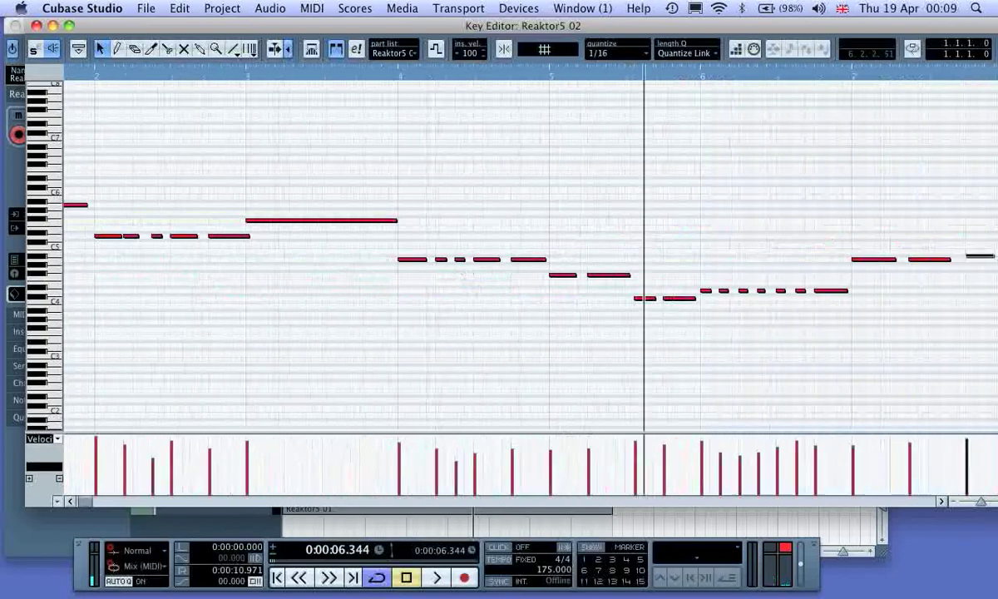
pyautogui.hscroll(8, 429, 250)
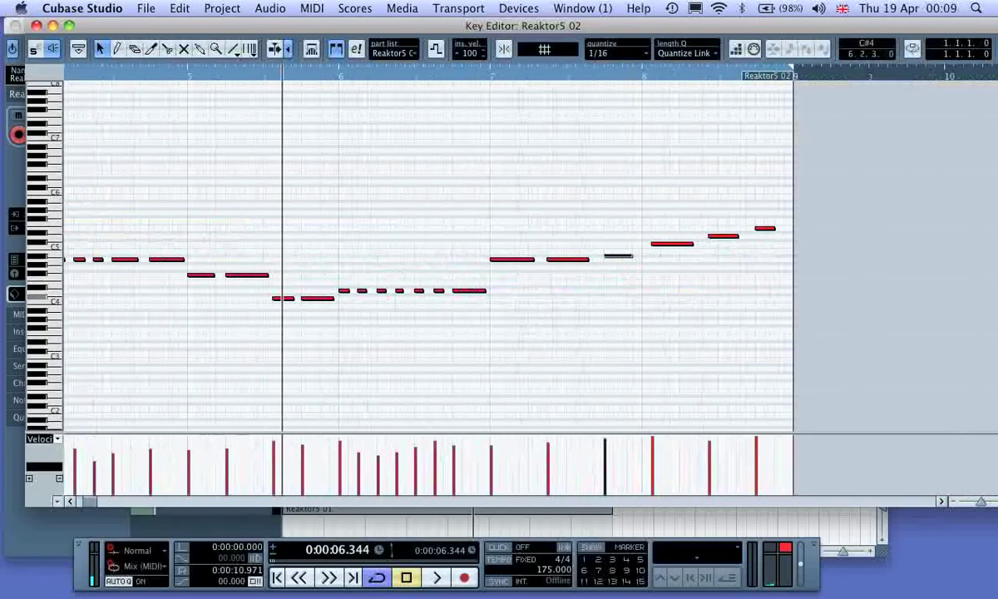
pyautogui.click(399, 291)
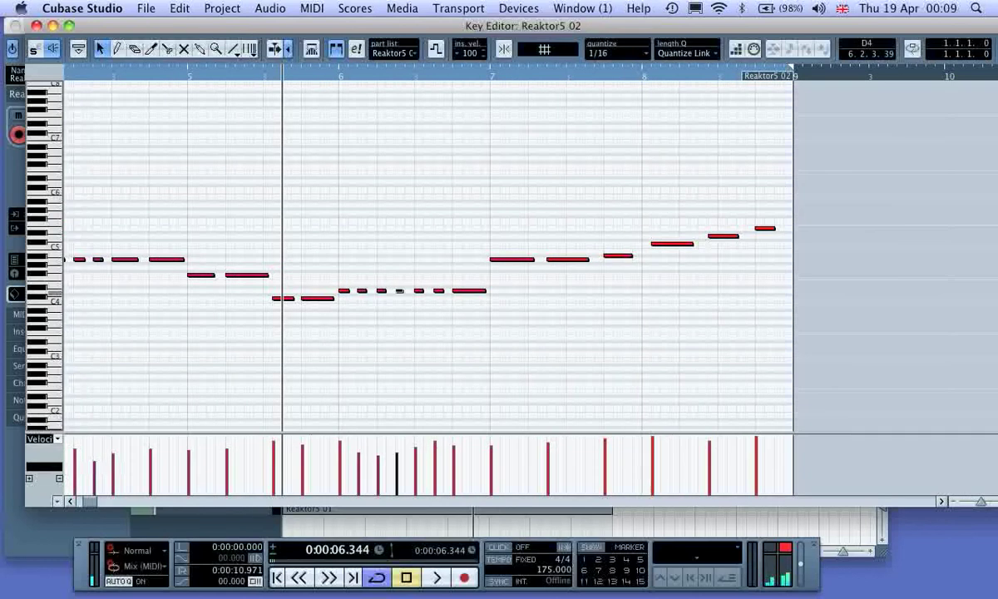
pyautogui.hotkey('ctrl', 'Right')
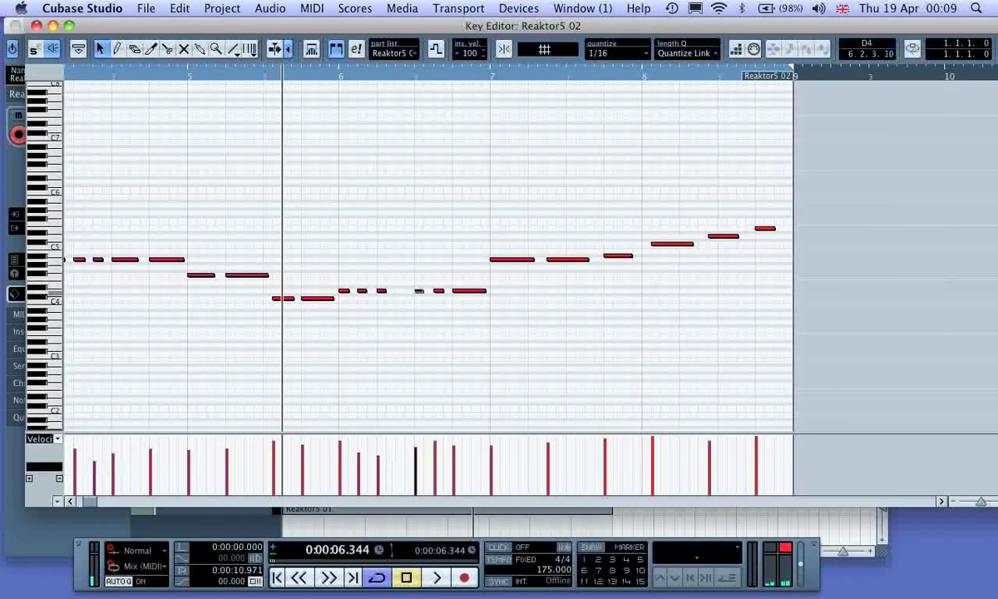
# Step: Draw a short D#7 note just past the middle of bar 6, restore the selection tool and audition the part
pyautogui.scroll(2, 398, 291)
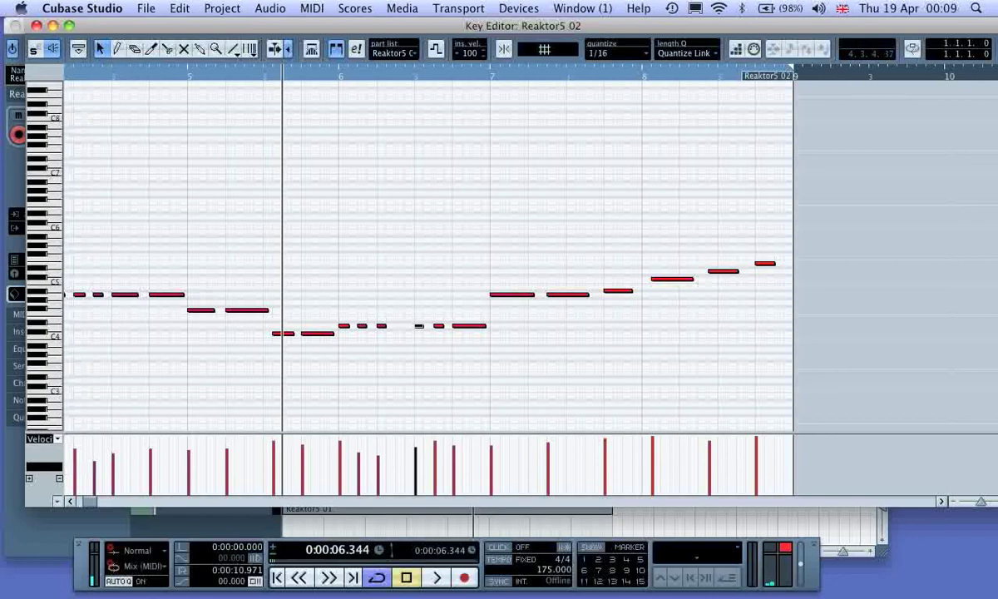
pyautogui.click(117, 48)
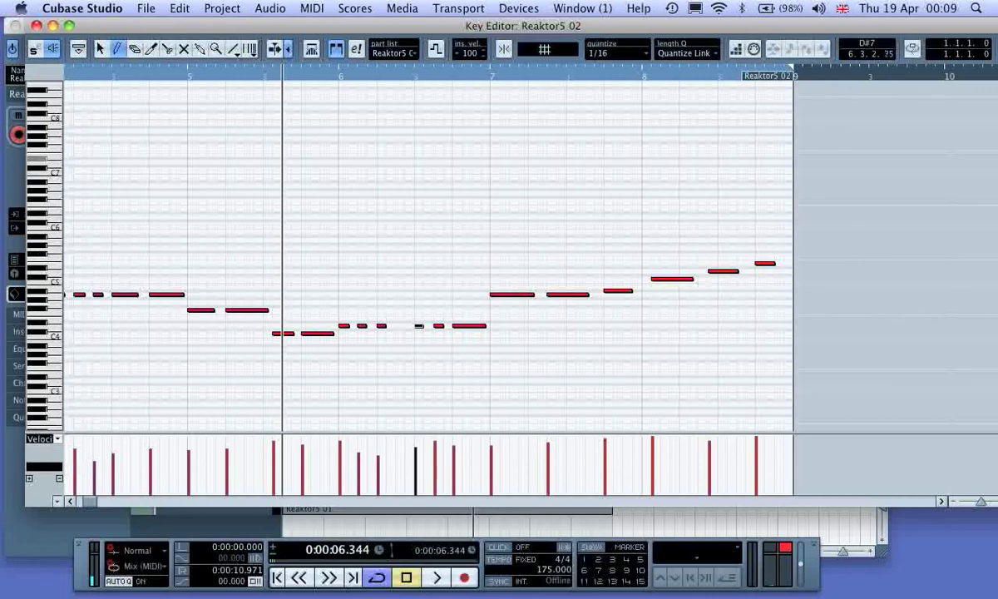
pyautogui.click(426, 158)
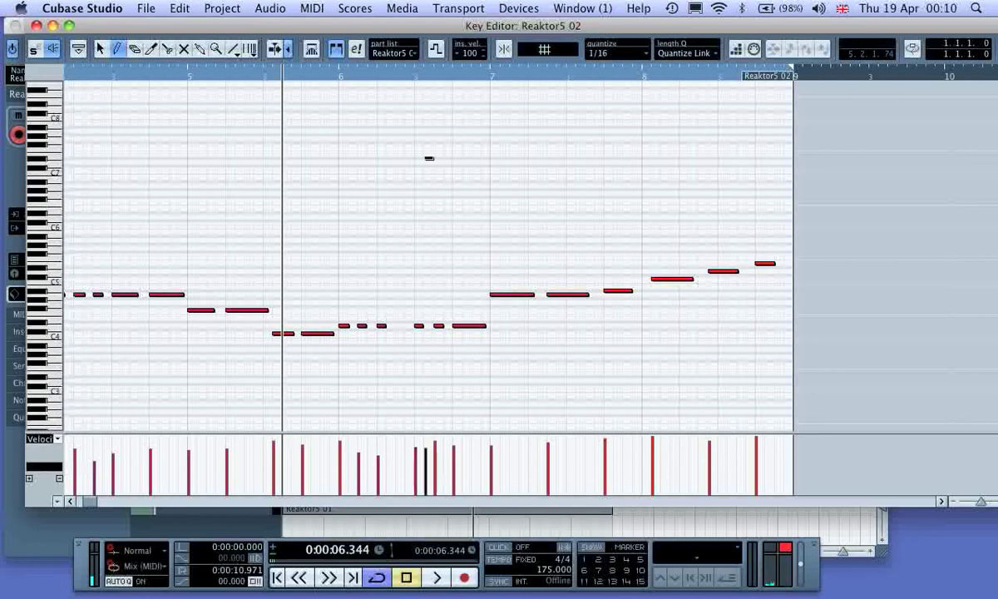
pyautogui.press('1')
pyautogui.press('space')
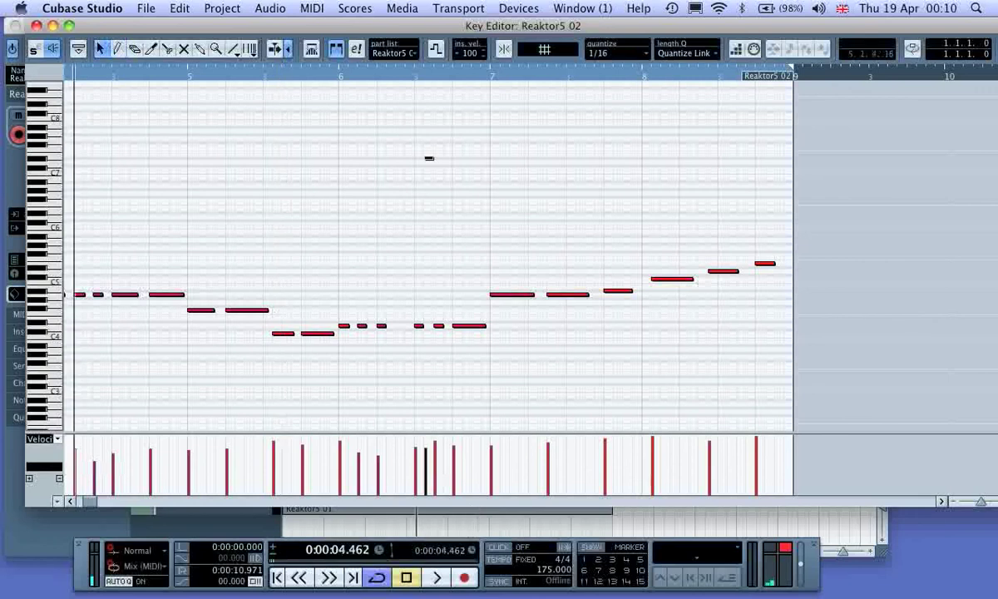
# Step: Copy the short D#7 note into the gap before the middle of bar 6 and audition the result
pyautogui.press('space')
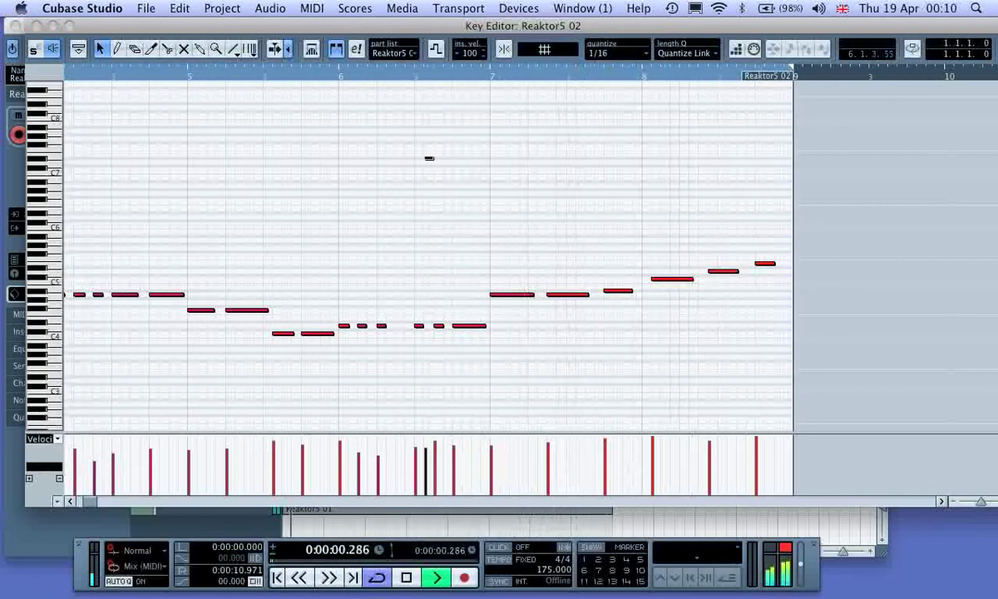
pyautogui.press('space')
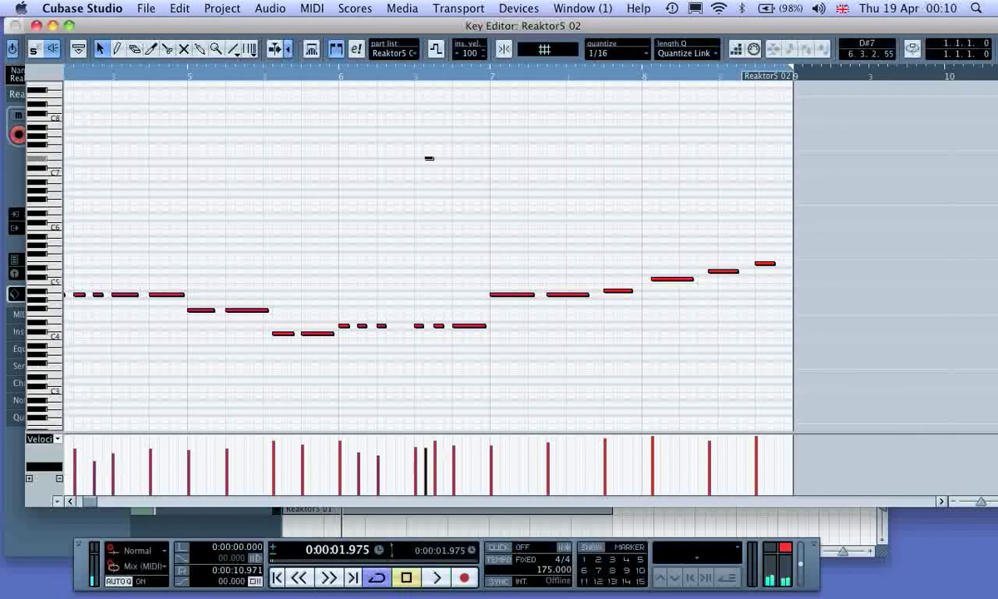
pyautogui.moveTo(430, 158); pyautogui.dragTo(401, 158)
pyautogui.moveTo(429, 158); pyautogui.dragTo(400, 159)
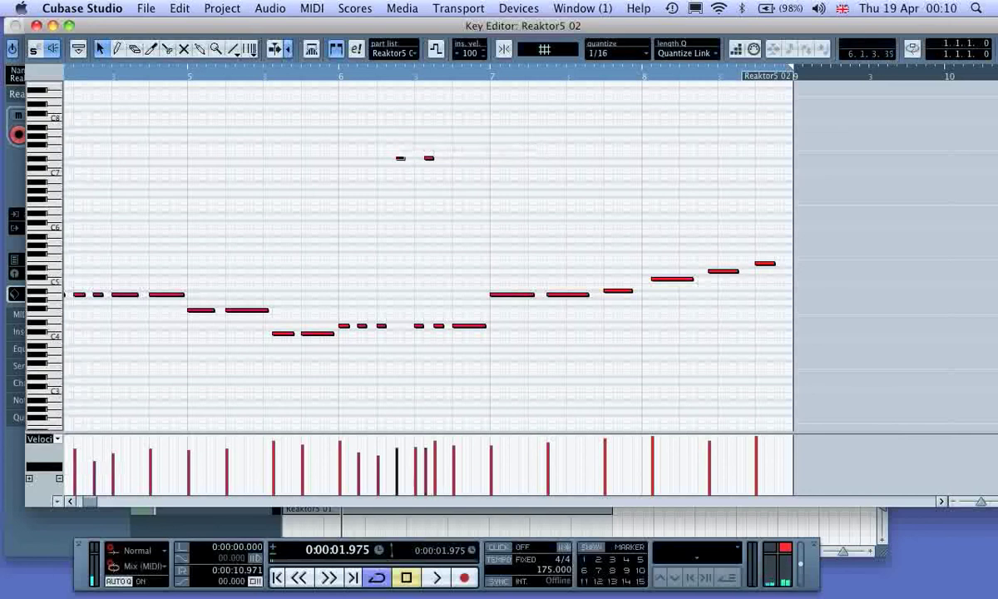
pyautogui.click(333, 87)
pyautogui.click(252, 75)
pyautogui.press('space')
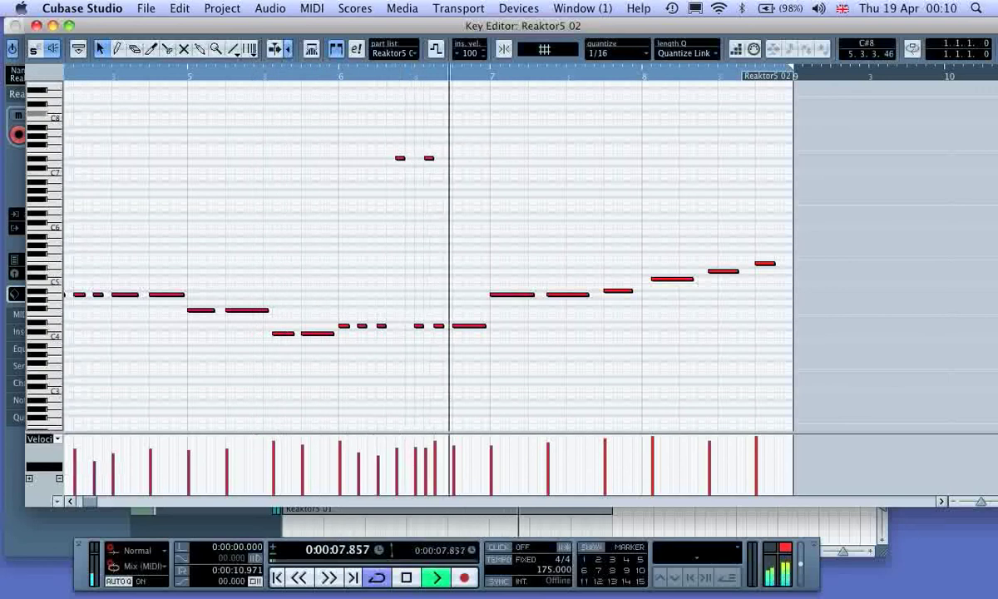
pyautogui.press('space')
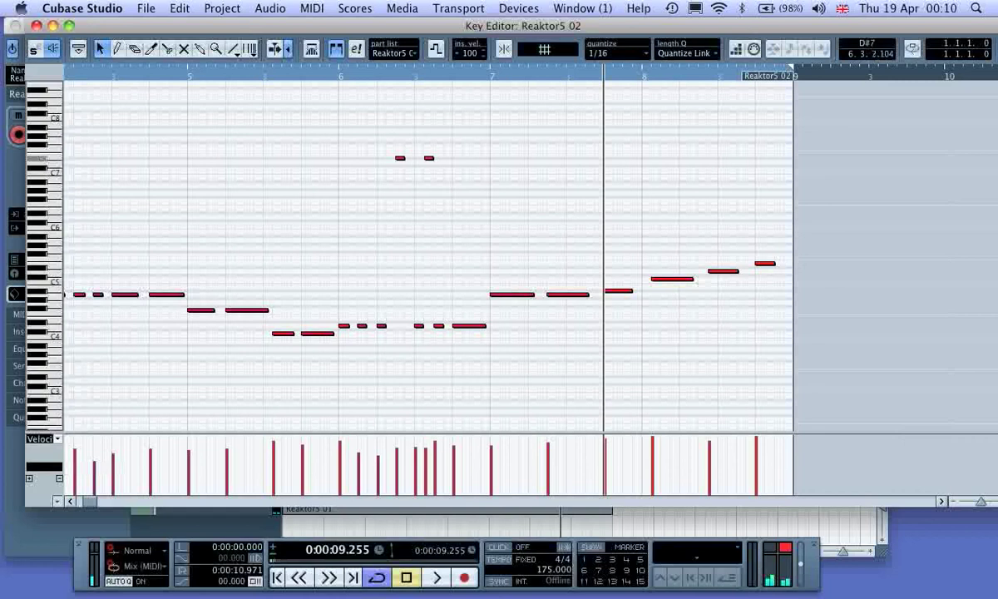
# Step: Copy the D#7 note into four gaps between the bass notes of bars 7 and 8, audition it and close the Key Editor
pyautogui.moveTo(429, 157); pyautogui.dragTo(706, 158)
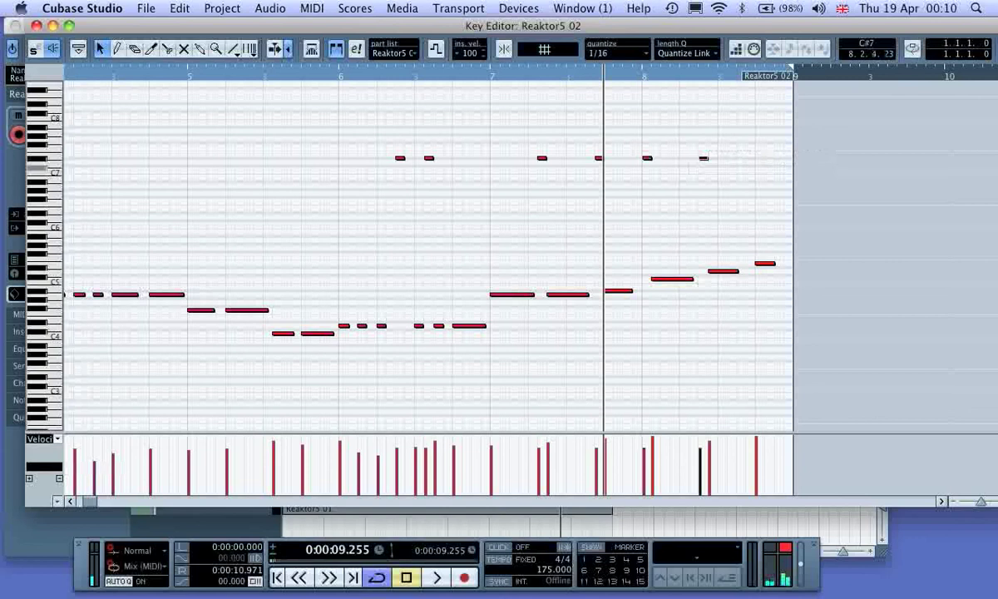
pyautogui.click(105, 74)
pyautogui.press('space')
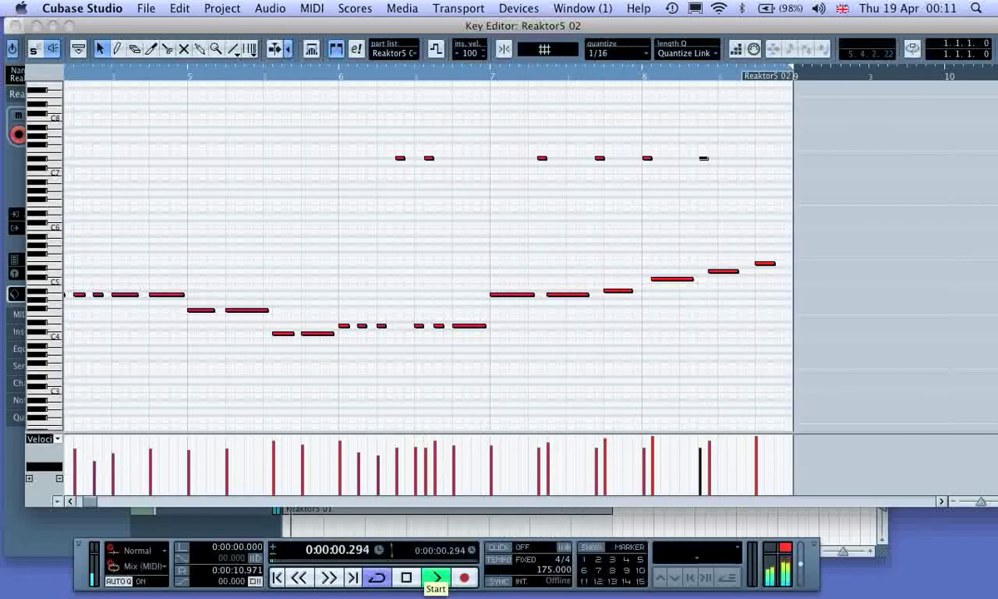
pyautogui.press('space')
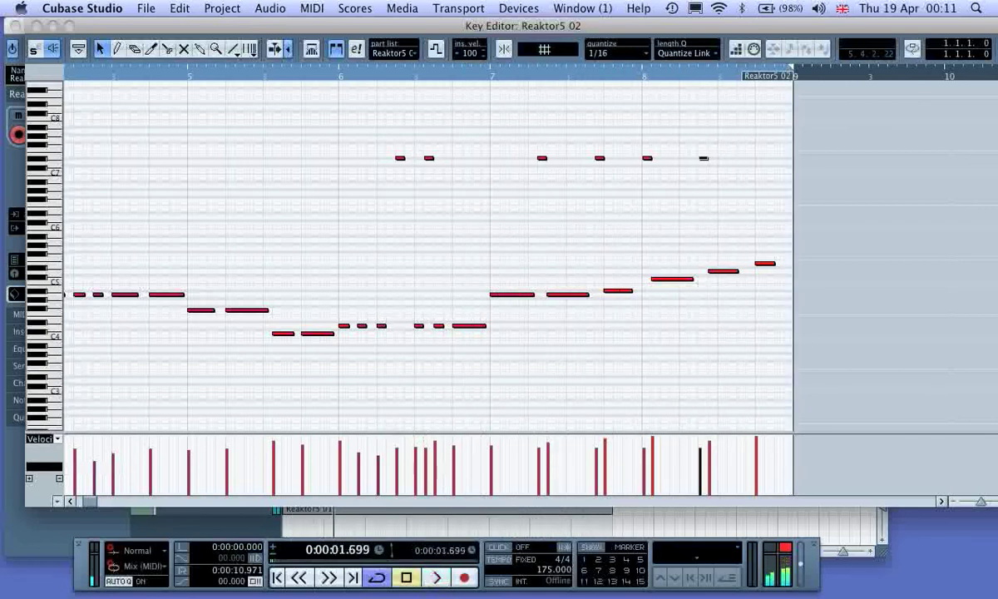
pyautogui.click(35, 26)
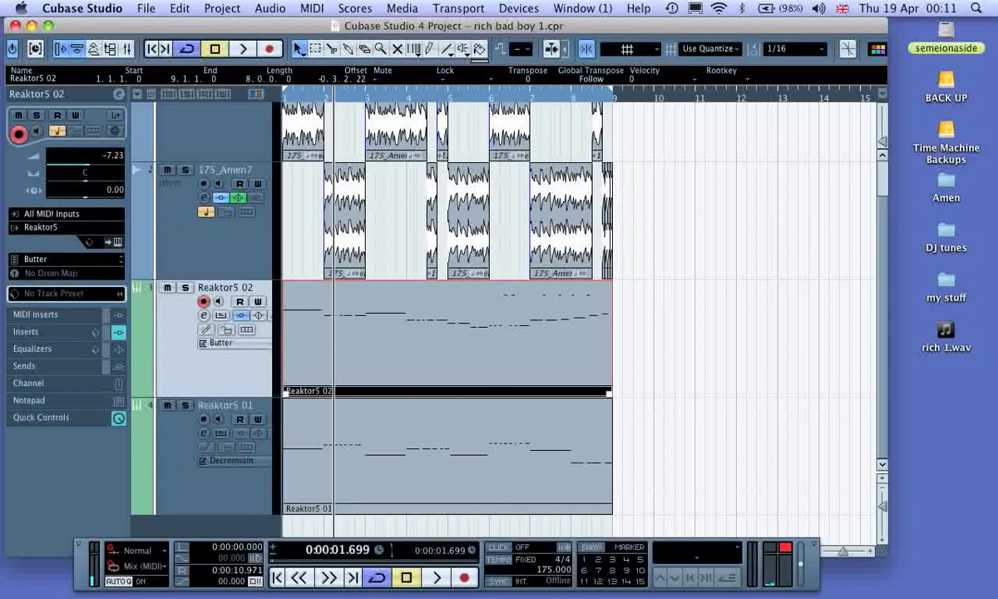
# Step: Set the quantize grid to 1/2 and split the Reaktor5 02 part at 2.3, 3.1, 6.3 and 7.1
pyautogui.click(331, 49)
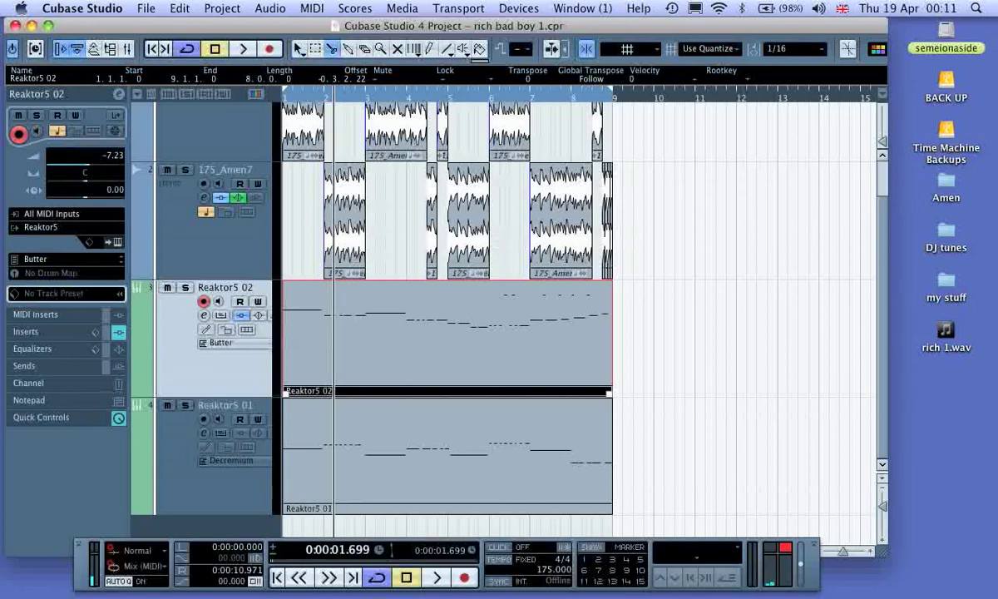
pyautogui.click(794, 49)
pyautogui.click(787, 58)
pyautogui.click(795, 48)
pyautogui.click(790, 71)
pyautogui.click(343, 337)
pyautogui.click(366, 337)
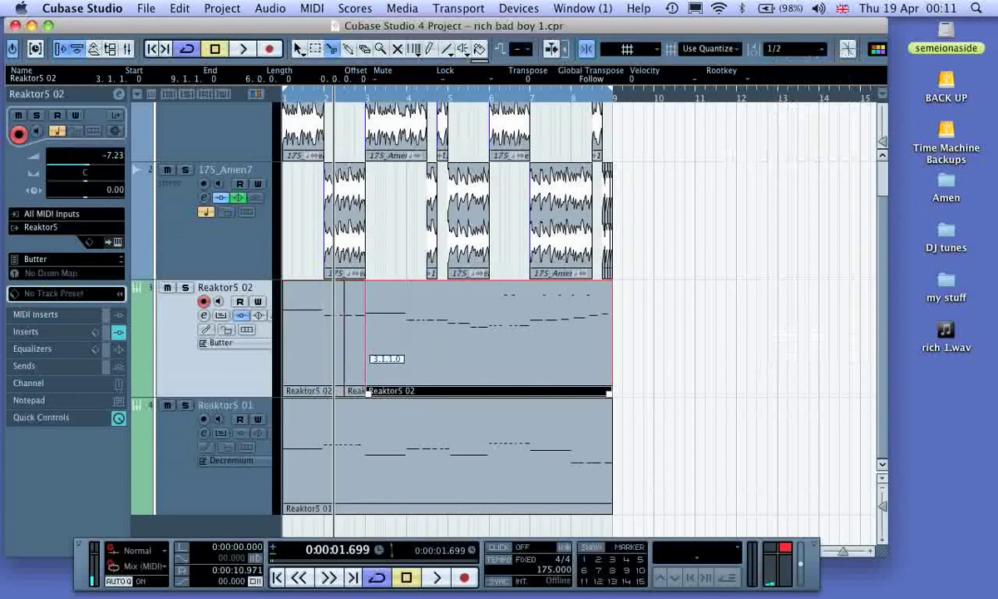
pyautogui.click(510, 333)
pyautogui.click(533, 337)
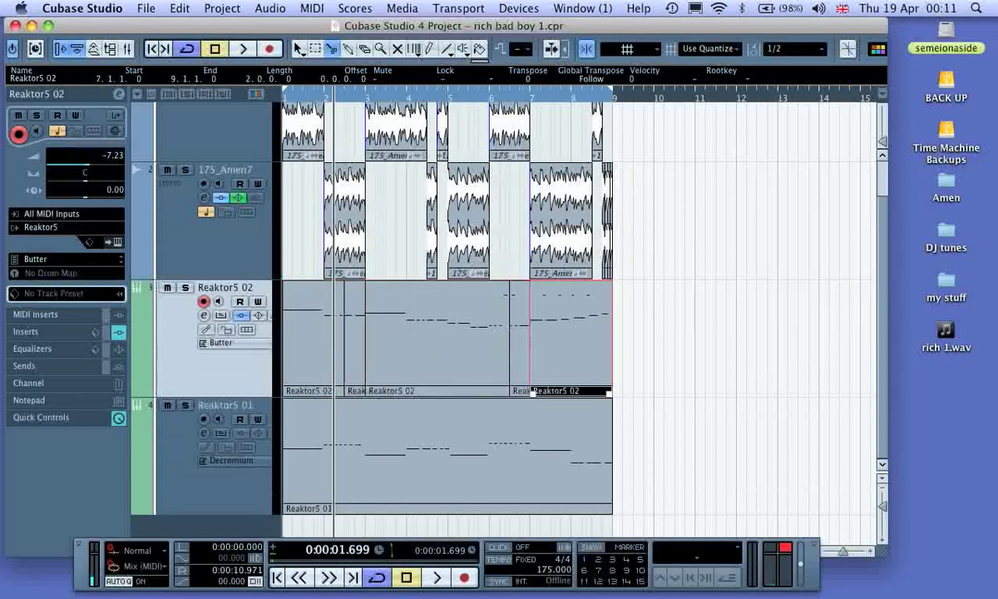
# Step: Swap the two half-bar Reaktor5 02 slices starting at 2.3 and 6.3, and audition the loop from the start
pyautogui.click(298, 49)
pyautogui.click(353, 391)
pyautogui.moveTo(353, 391)
pyautogui.mouseDown()
pyautogui.moveTo(724, 392)
pyautogui.moveTo(355, 391)
pyautogui.mouseUp()
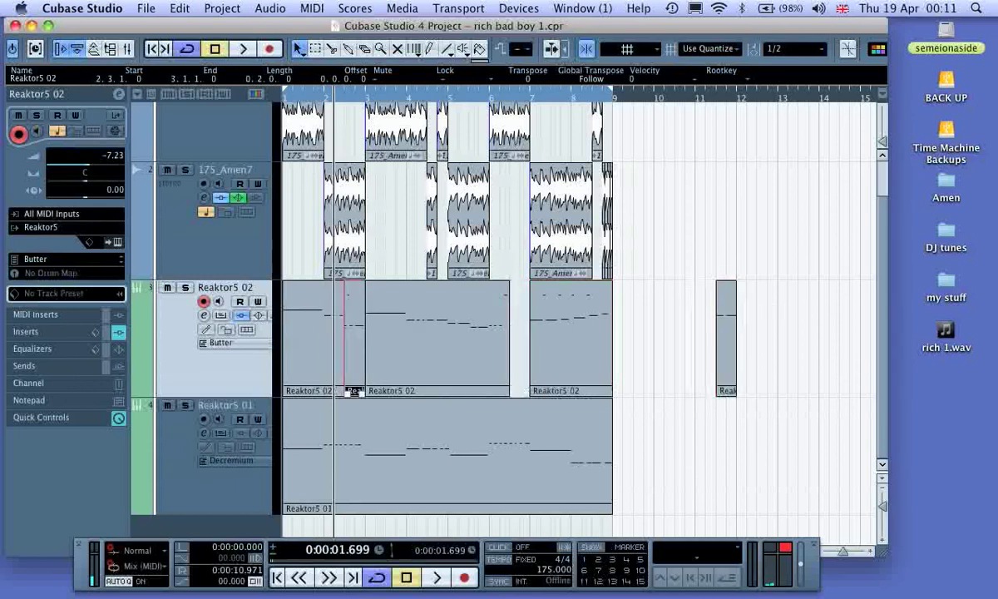
pyautogui.moveTo(724, 331); pyautogui.dragTo(516, 331)
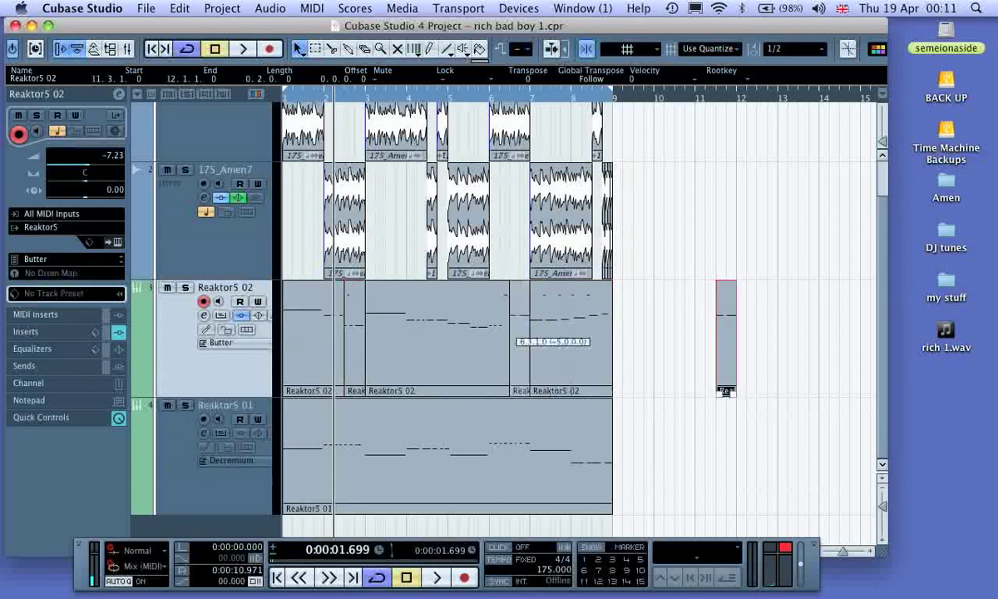
pyautogui.moveTo(726, 391); pyautogui.dragTo(519, 391)
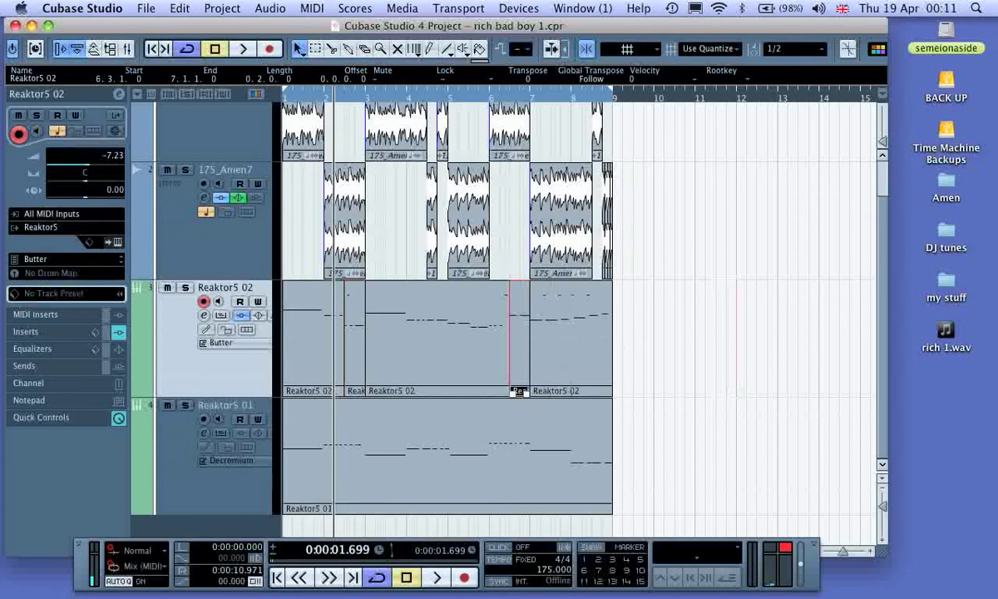
pyautogui.click(277, 578)
pyautogui.press('space')
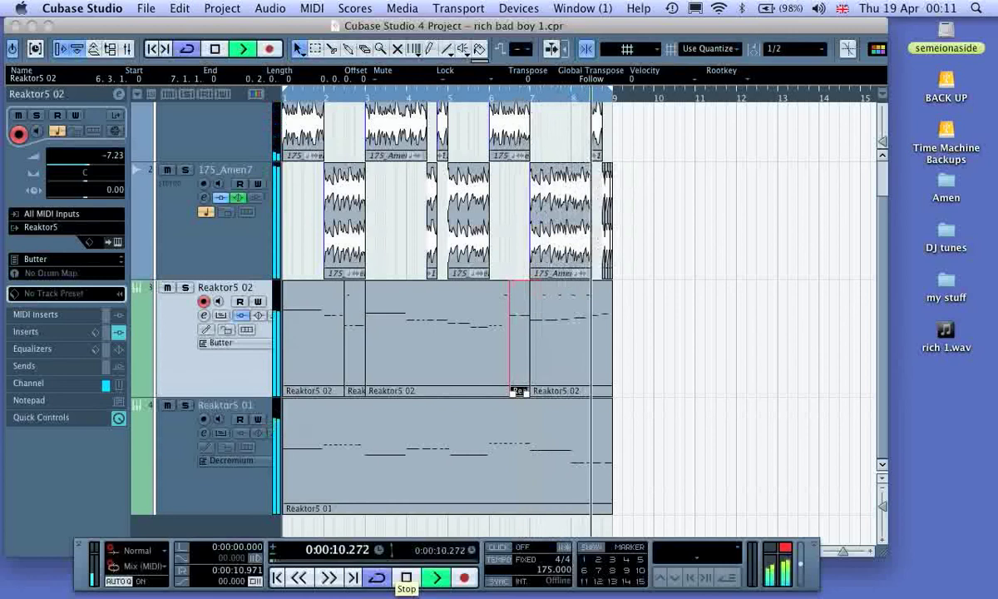
pyautogui.click(406, 577)
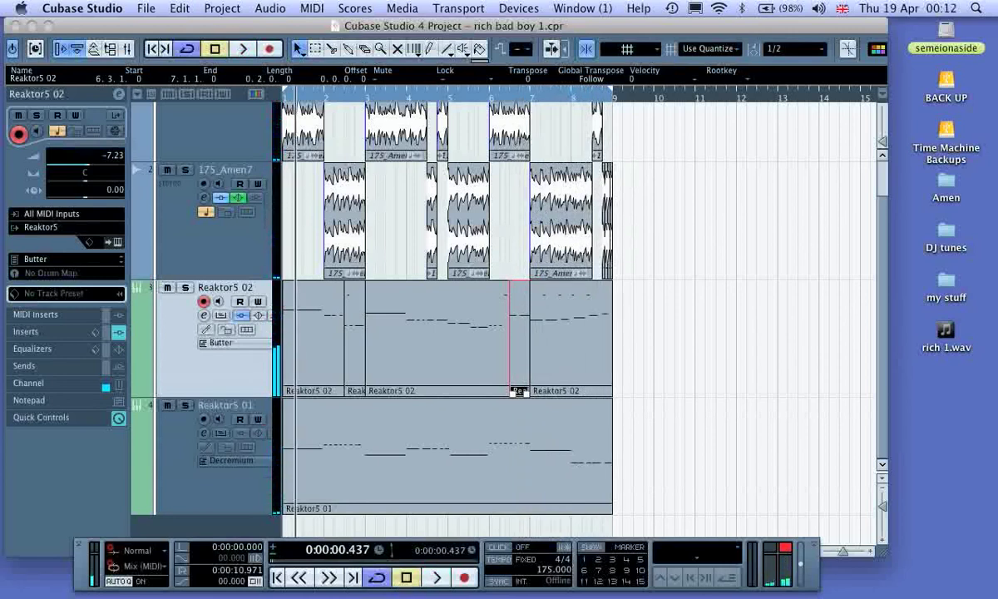
# Step: Set the quantize grid to 1/16 and split the bar 6 175_Amen4 clip on Audio 01 at 6.2.3.0 and 6.2.4.0
pyautogui.click(699, 349)
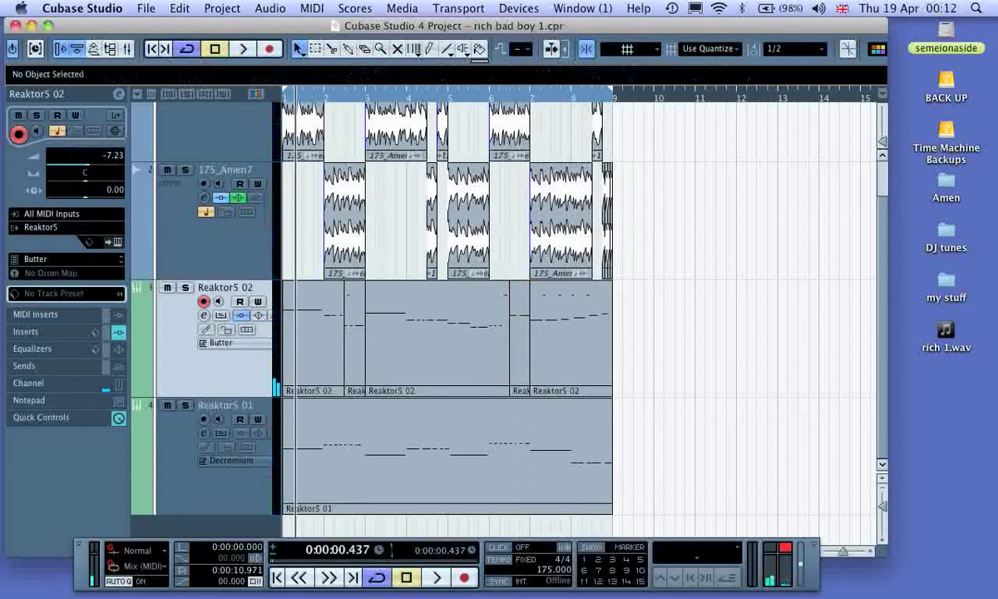
pyautogui.scroll(2, 449, 316)
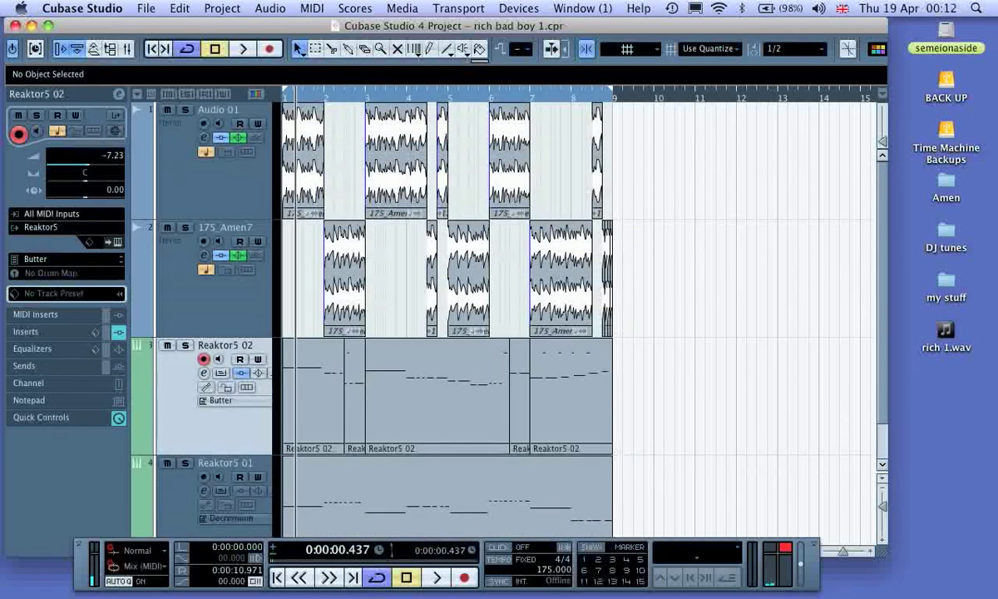
pyautogui.press('h')
pyautogui.press('h')
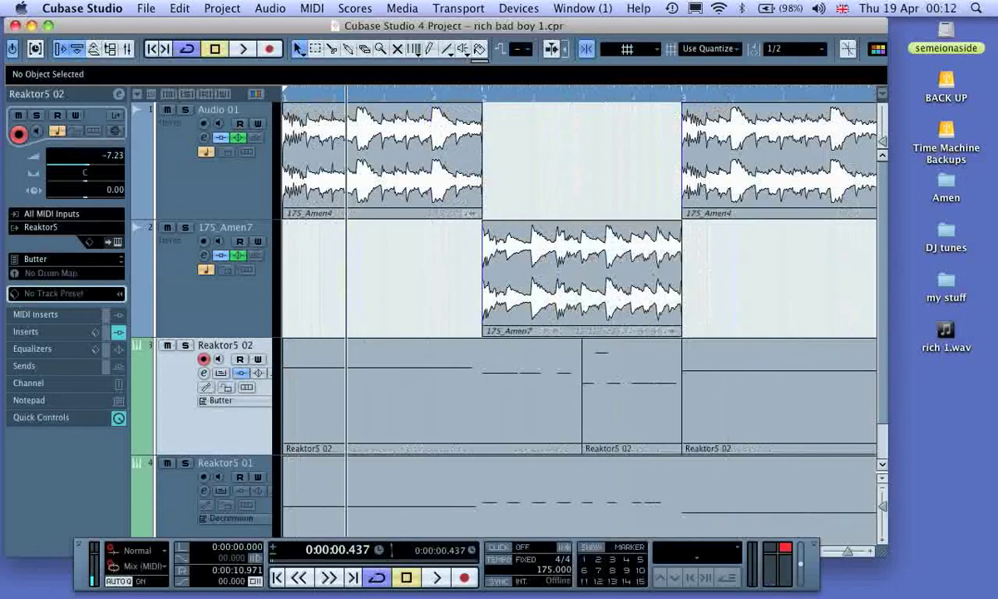
pyautogui.moveTo(80, 569); pyautogui.dragTo(86, 587)
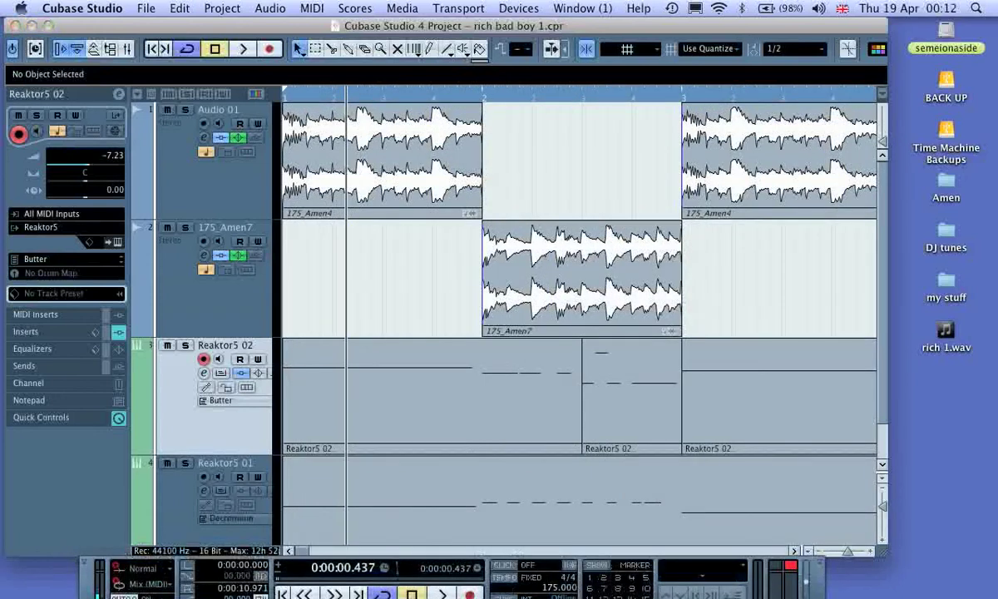
pyautogui.hscroll(10, 579, 274)
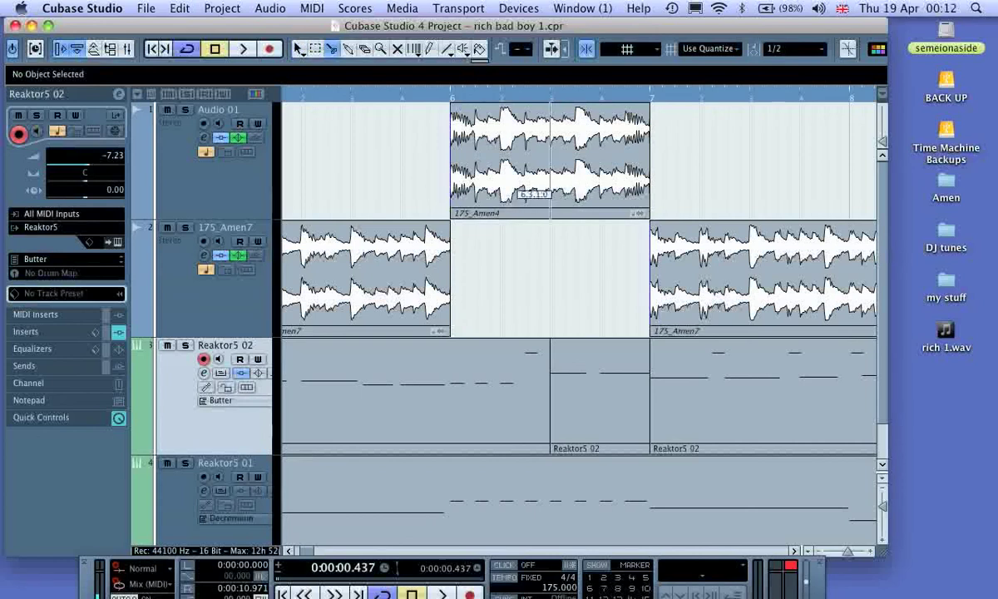
pyautogui.click(765, 50)
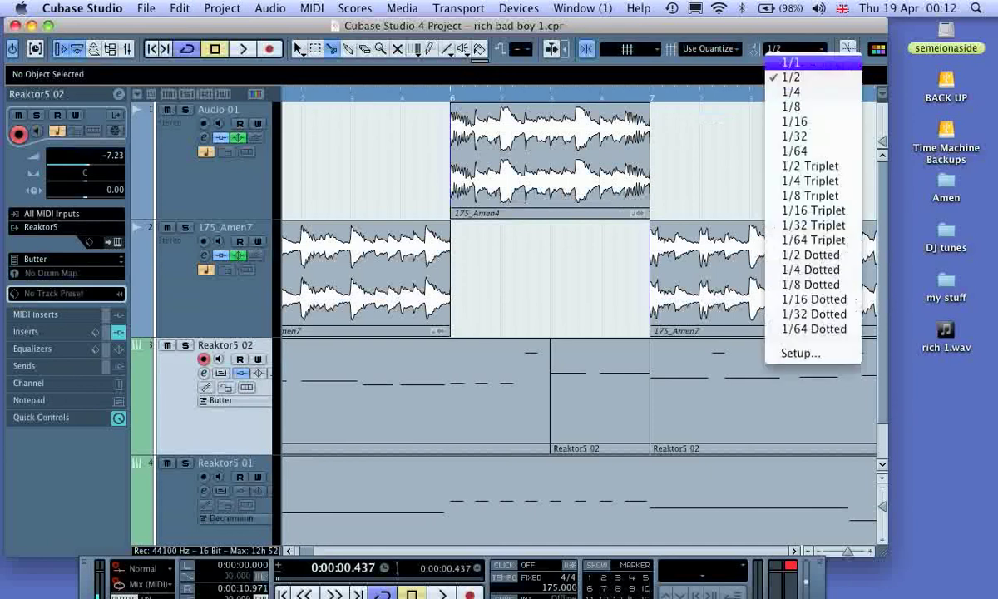
pyautogui.click(761, 119)
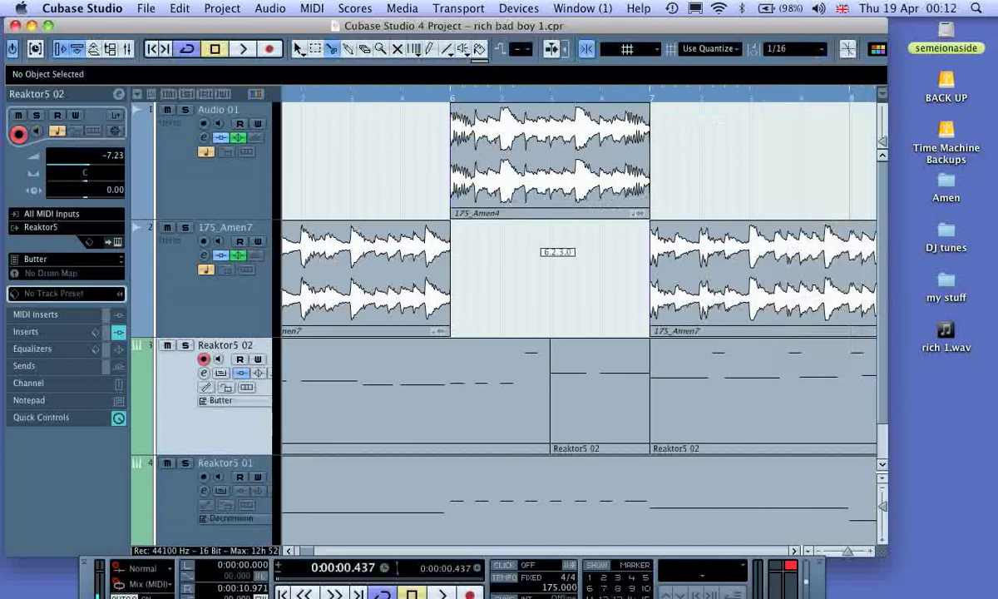
pyautogui.click(525, 215)
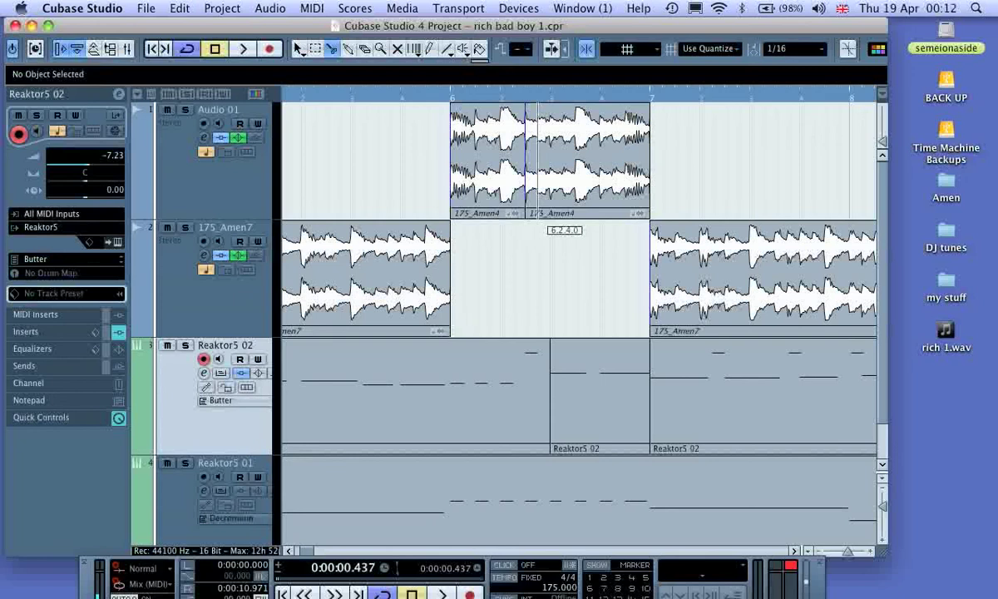
pyautogui.click(537, 215)
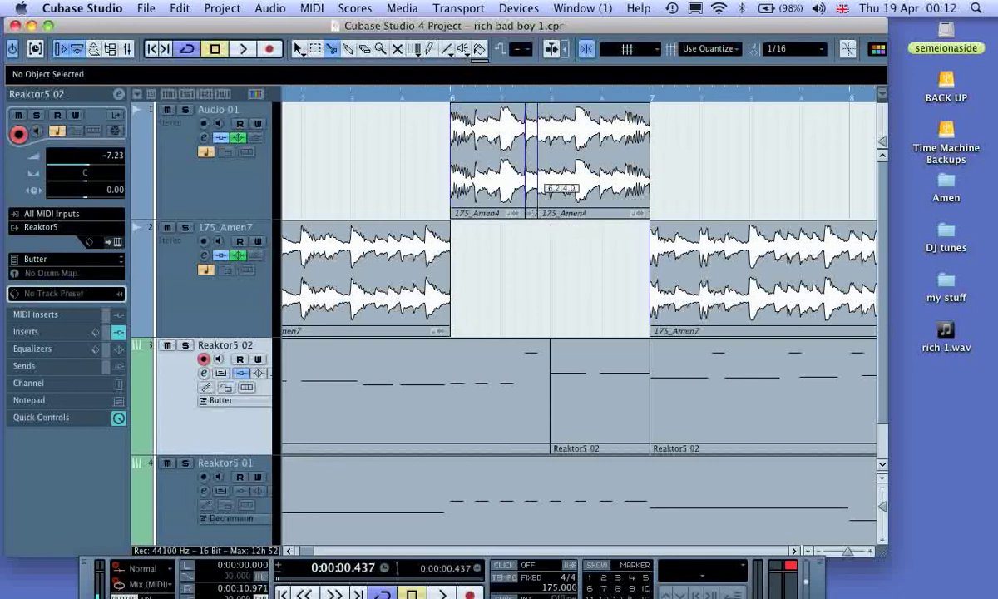
# Step: Delete the narrow 175_Amen4 slice between the two bar 6 splits and audition the gap
pyautogui.press('1')
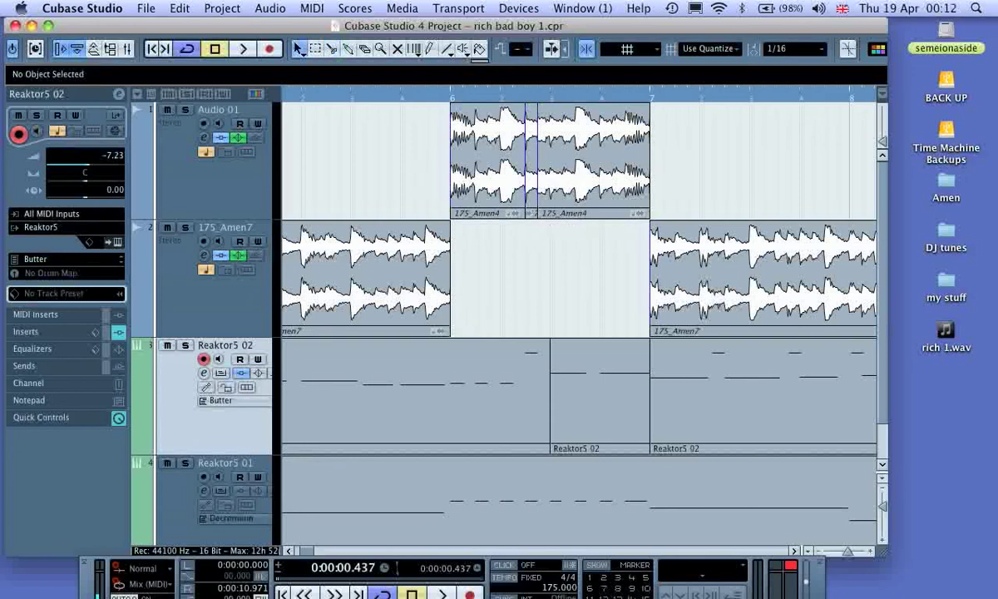
pyautogui.click(531, 210)
pyautogui.press('Delete')
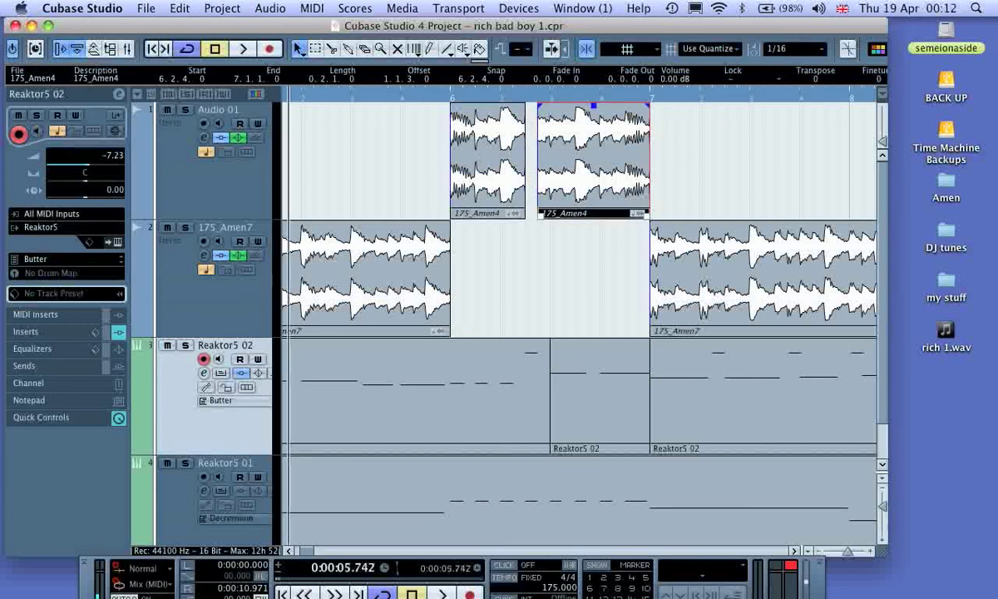
pyautogui.press('space')
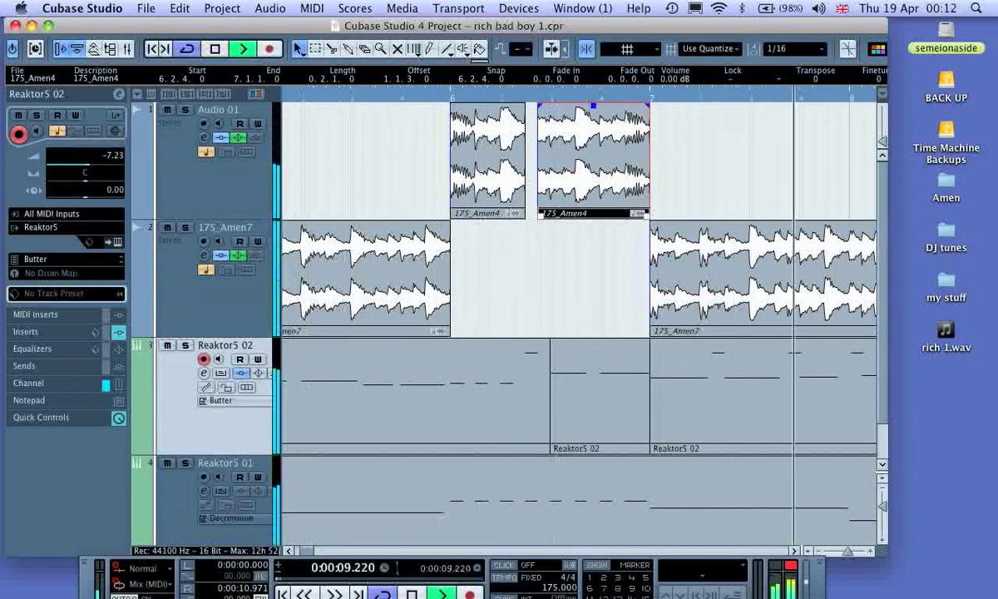
pyautogui.press('space')
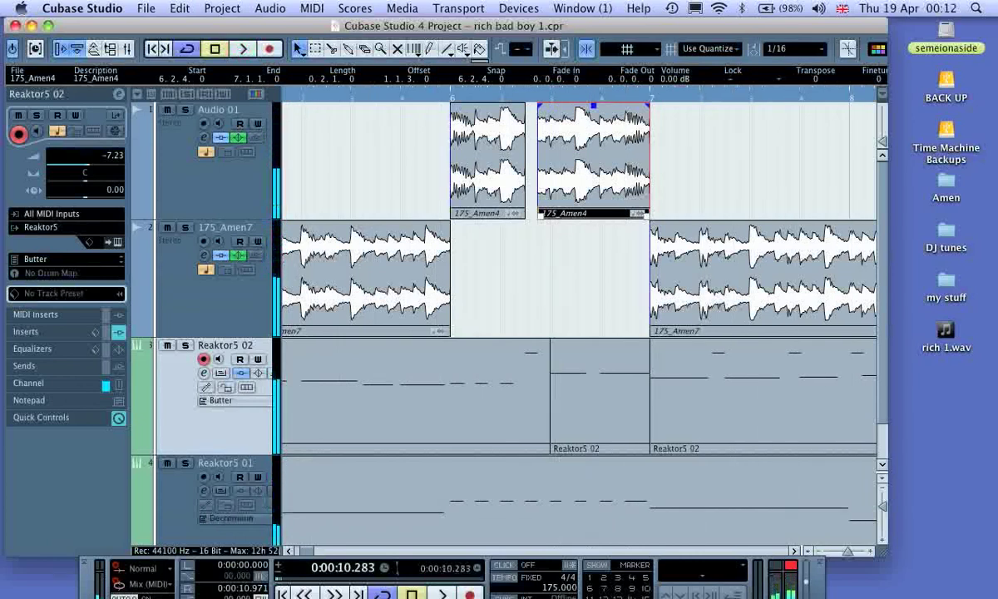
# Step: Split the 175_Amen7 clip in 1/16 slices beginning at 7.2.2, 7.3.4 and 8.1.1, and choose the Erase tool
pyautogui.press('3')
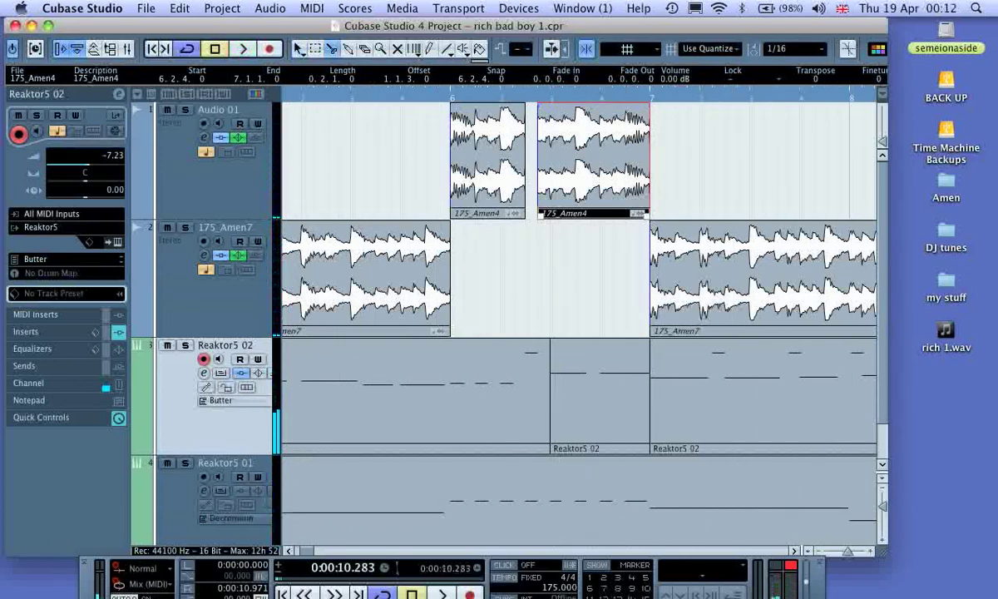
pyautogui.click(713, 272)
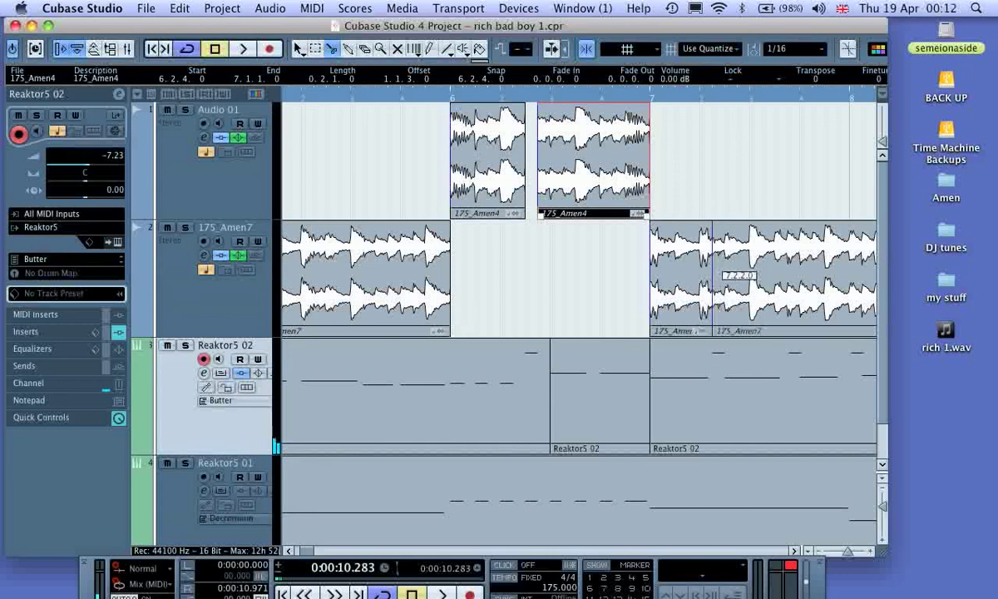
pyautogui.click(725, 275)
pyautogui.click(800, 284)
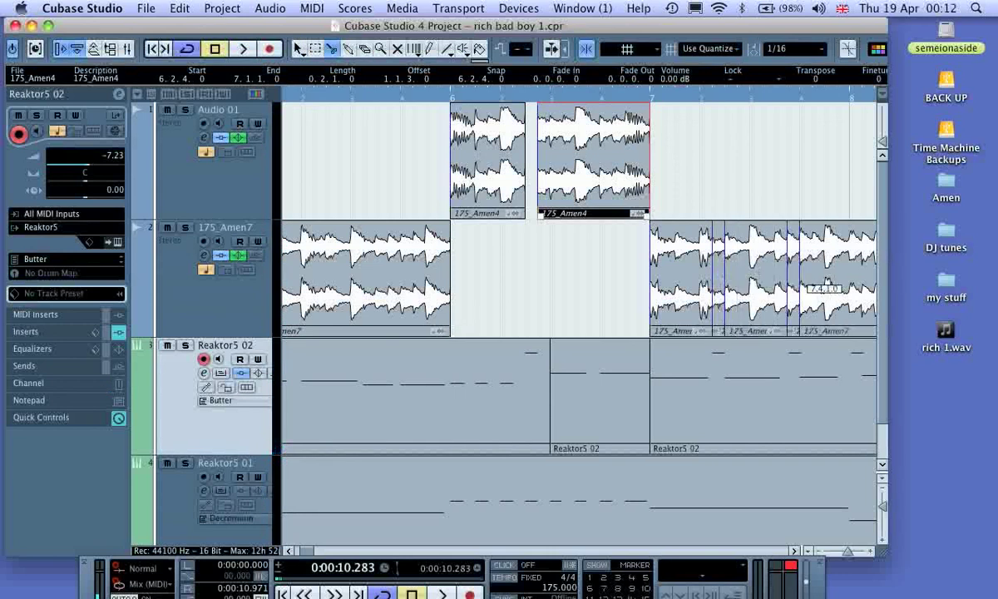
pyautogui.click(852, 283)
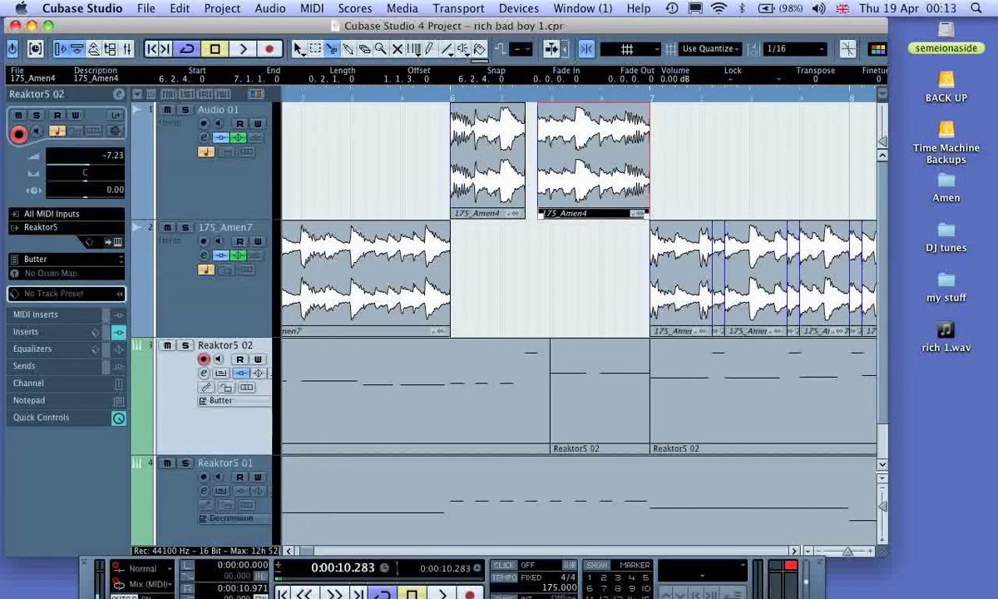
pyautogui.press('5')
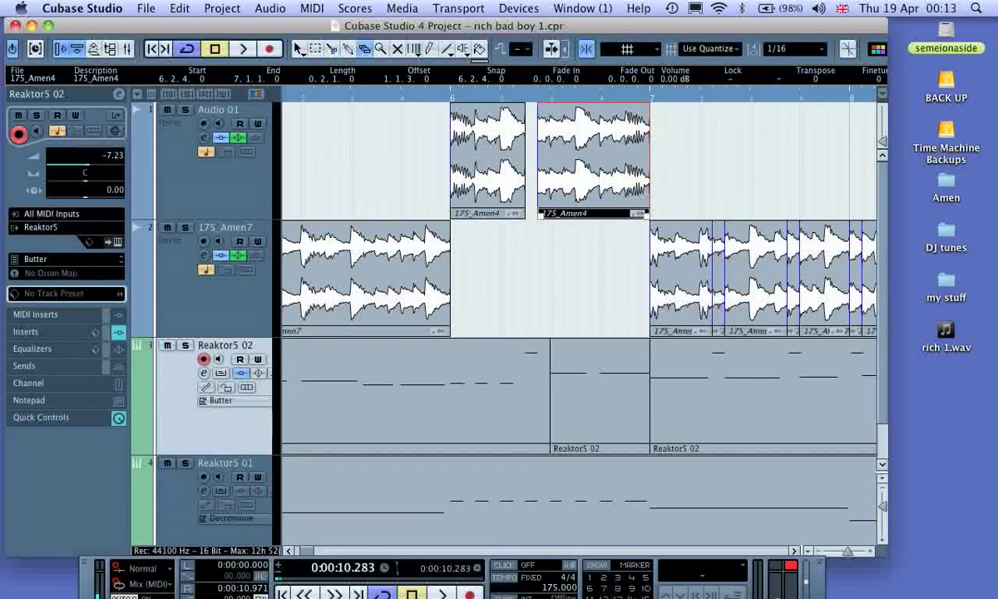
# Step: Erase the three 1/16 slices of the 175_Amen7 clip at 7.2.2, 7.3.4 and 8.1.1, and return to the Object Selection tool
pyautogui.click(719, 275)
pyautogui.click(794, 275)
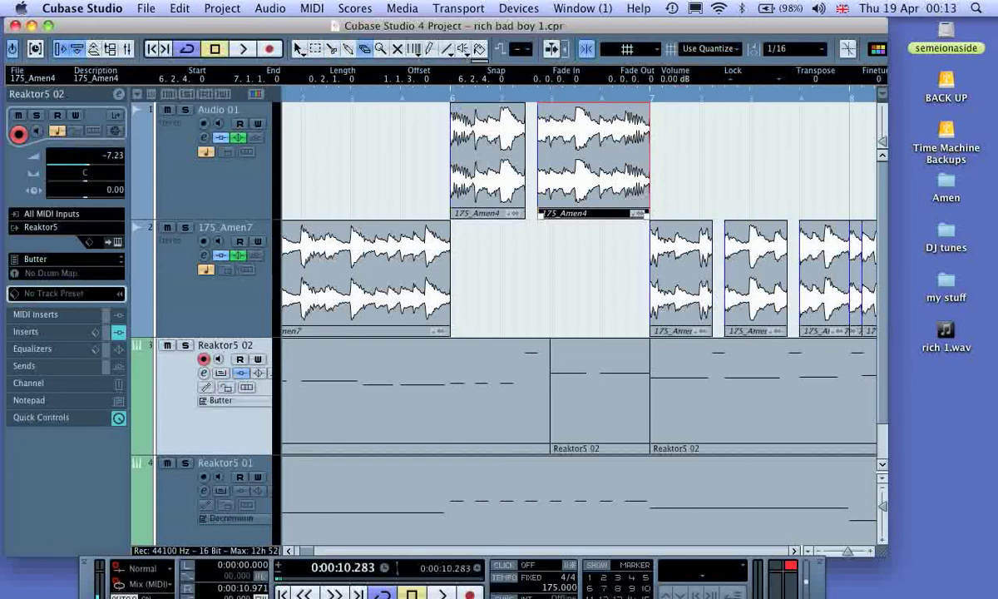
pyautogui.click(856, 276)
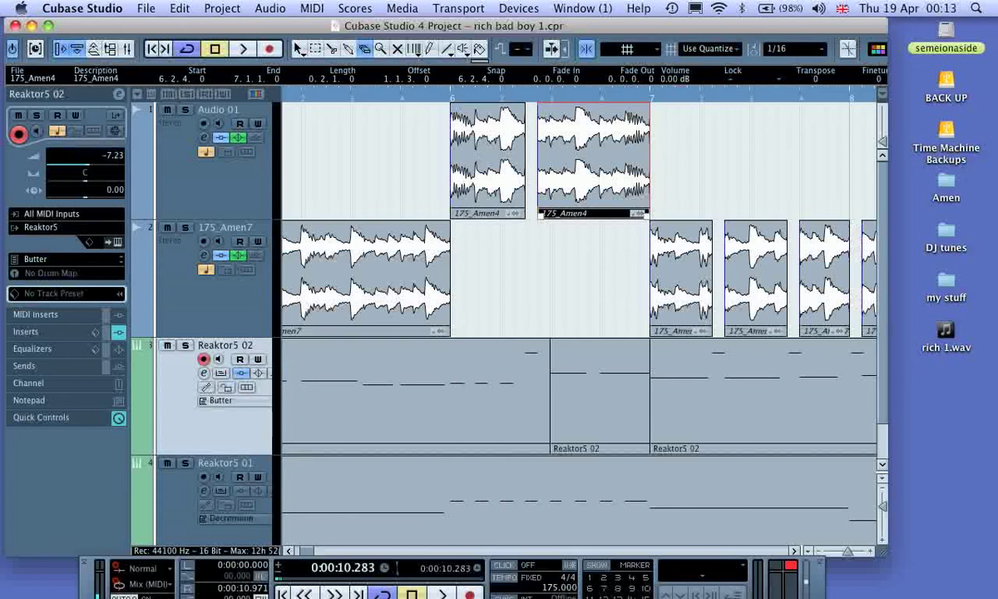
pyautogui.press('1')
# Step: Audition the loop with the new gaps in the Amen breaks across the whole arrangement, and stop playback
pyautogui.click(288, 97)
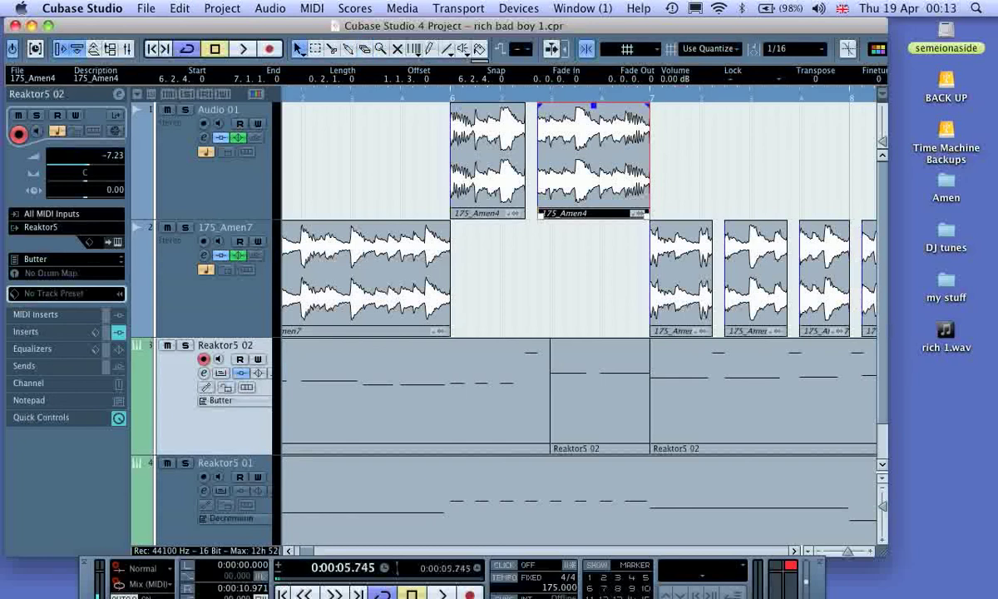
pyautogui.press('space')
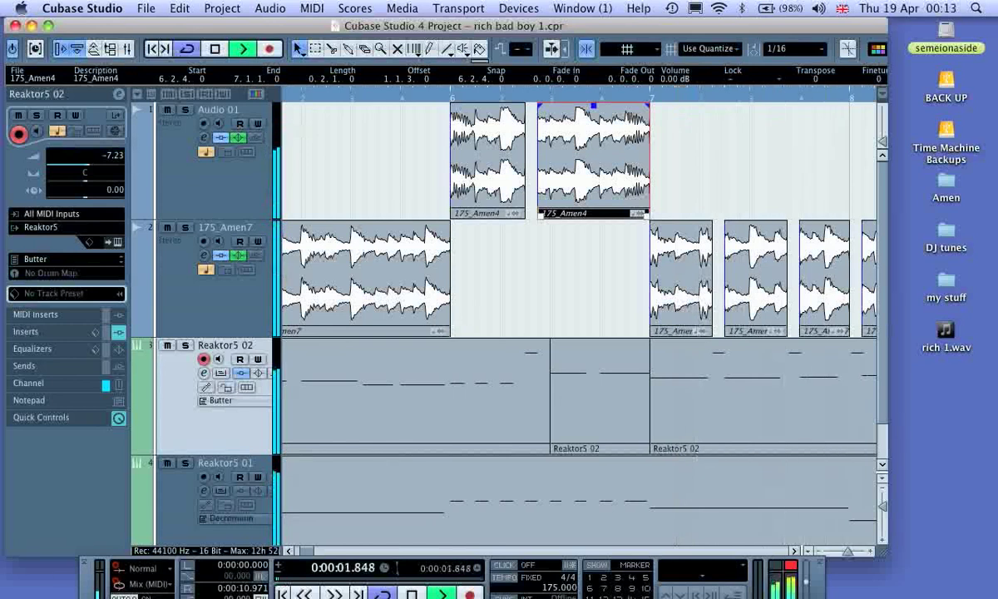
pyautogui.press('g')
pyautogui.press('g')
pyautogui.press('g')
pyautogui.press('g')
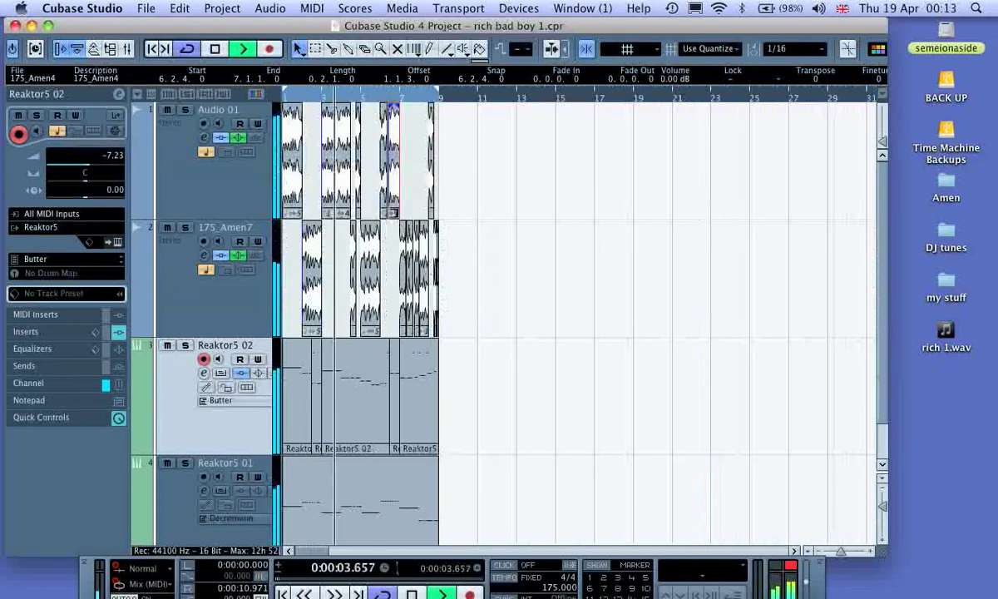
pyautogui.scroll(-1, 499, 324)
pyautogui.press('space')
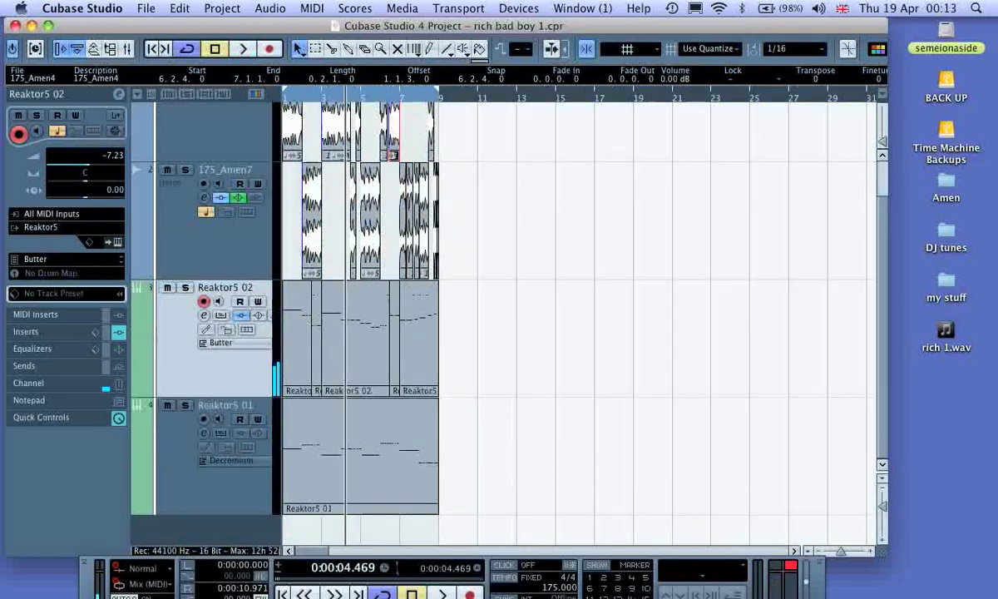
# Step: Bring the Transport panel fully into view with the song position at the project start, and switch to Finder
pyautogui.moveTo(87, 578); pyautogui.dragTo(43, 456)
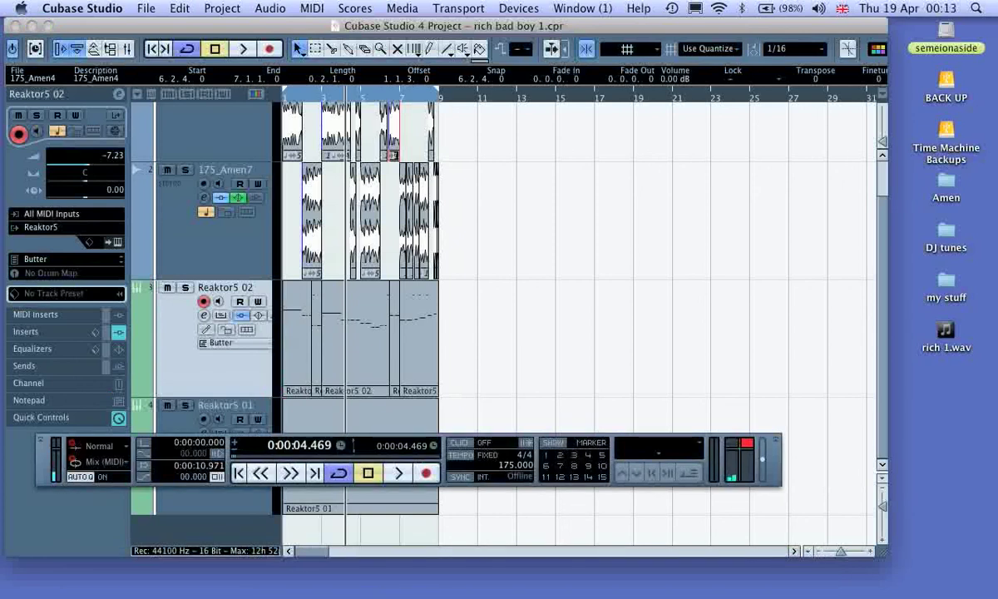
pyautogui.press('.')
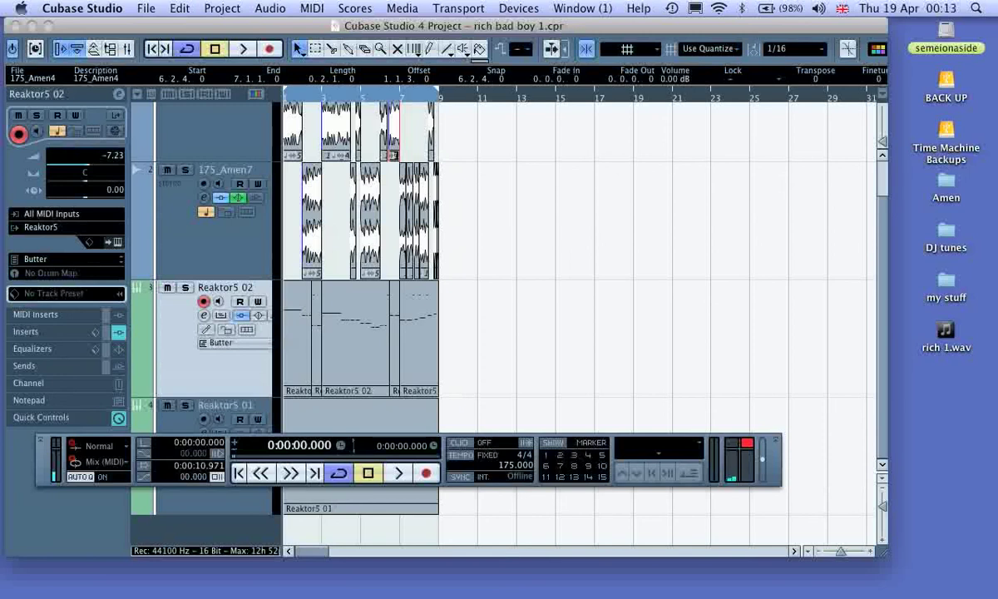
pyautogui.press('super+Tab')
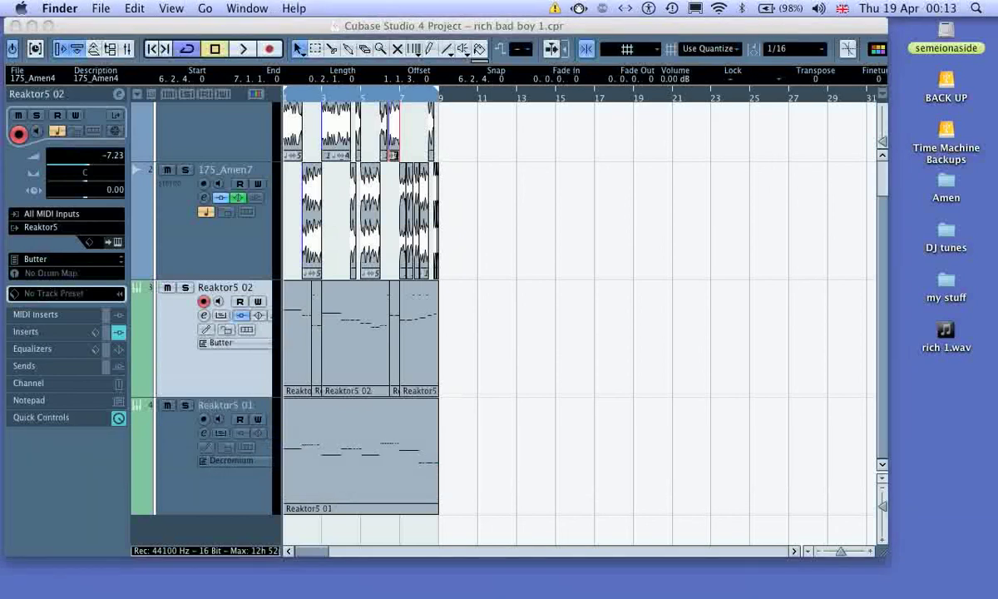